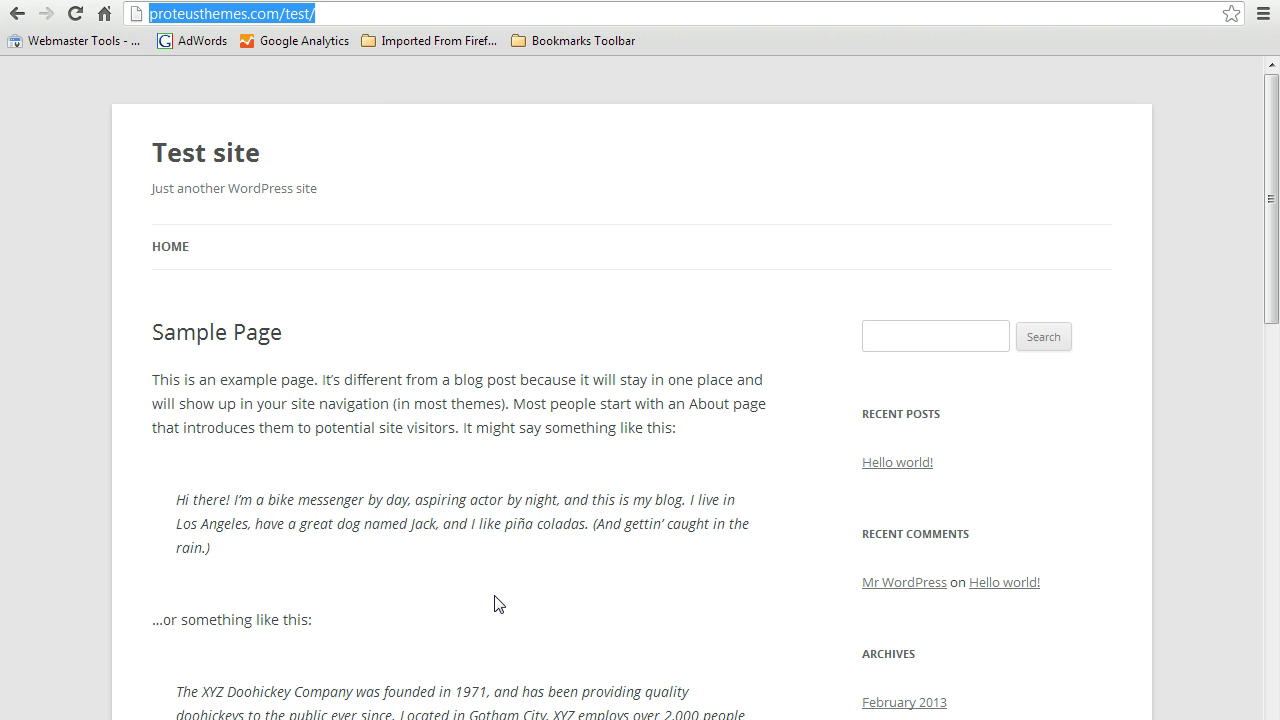
Go to the site's wp-admin address and log in as admin
{"action": "left_click", "coordinate": [351, 20]}
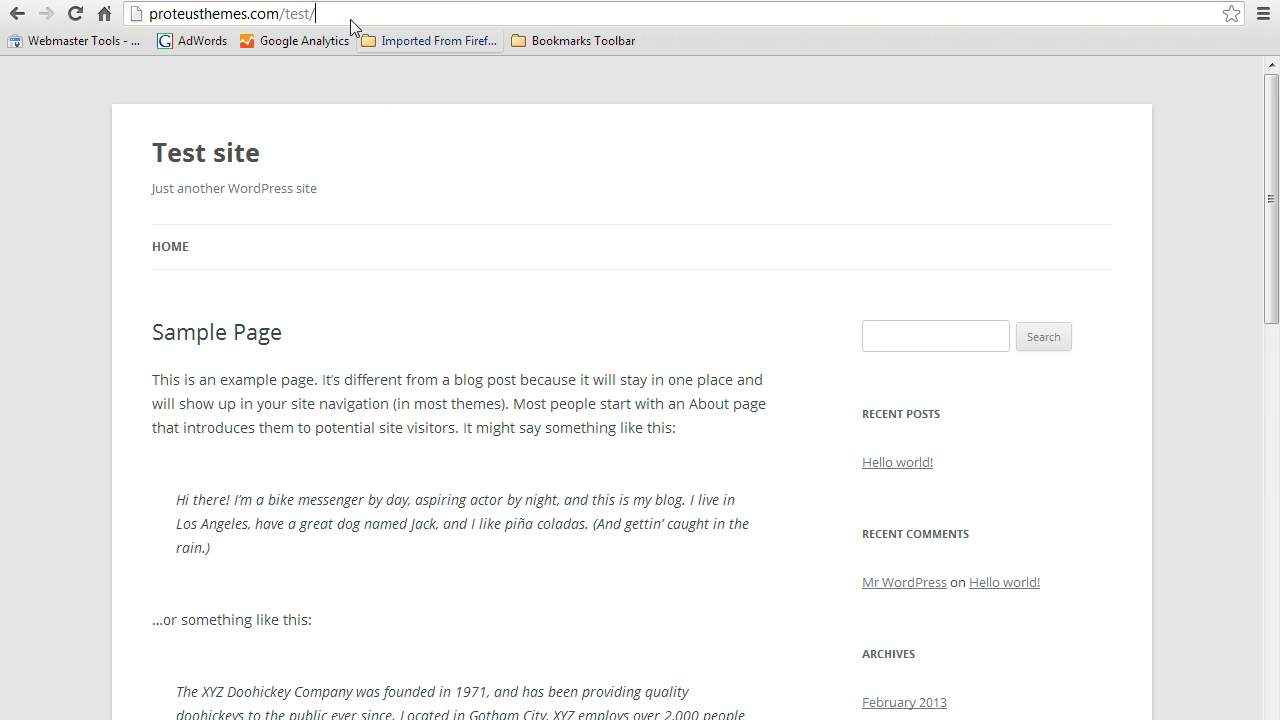
{"action": "type", "text": "wp-"}
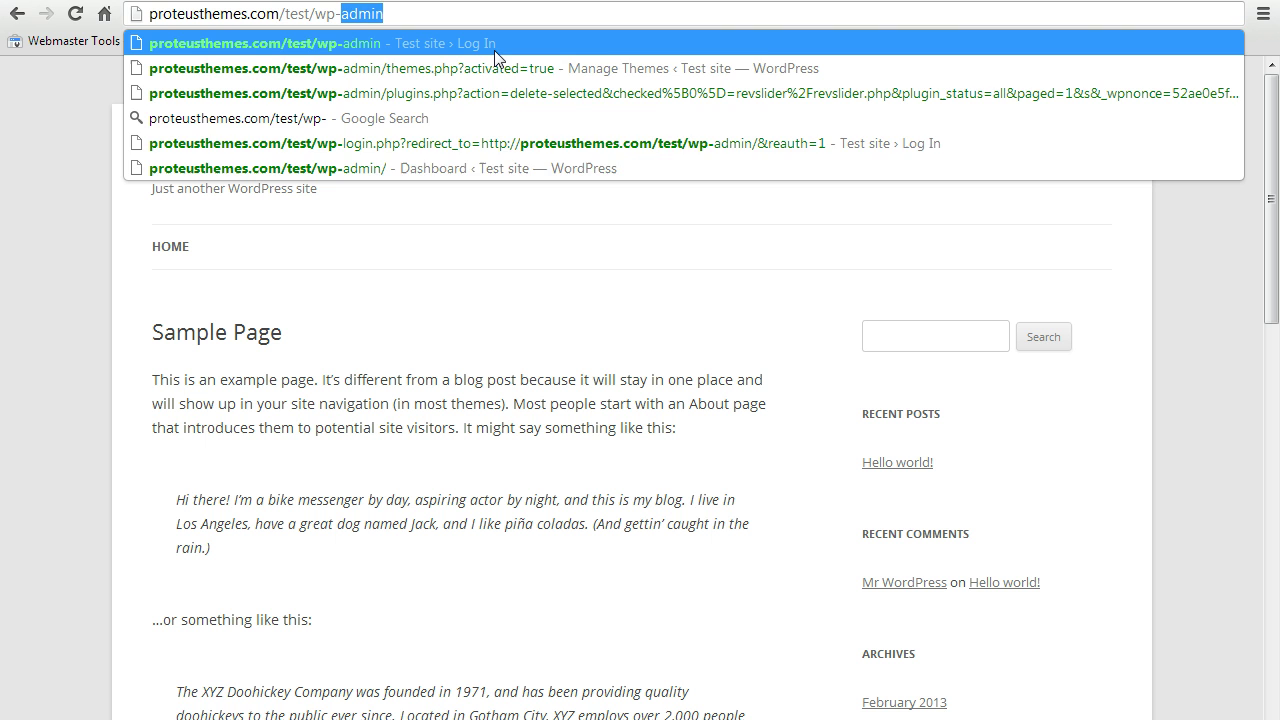
{"action": "type", "text": "admin"}
{"action": "key", "text": "Return"}
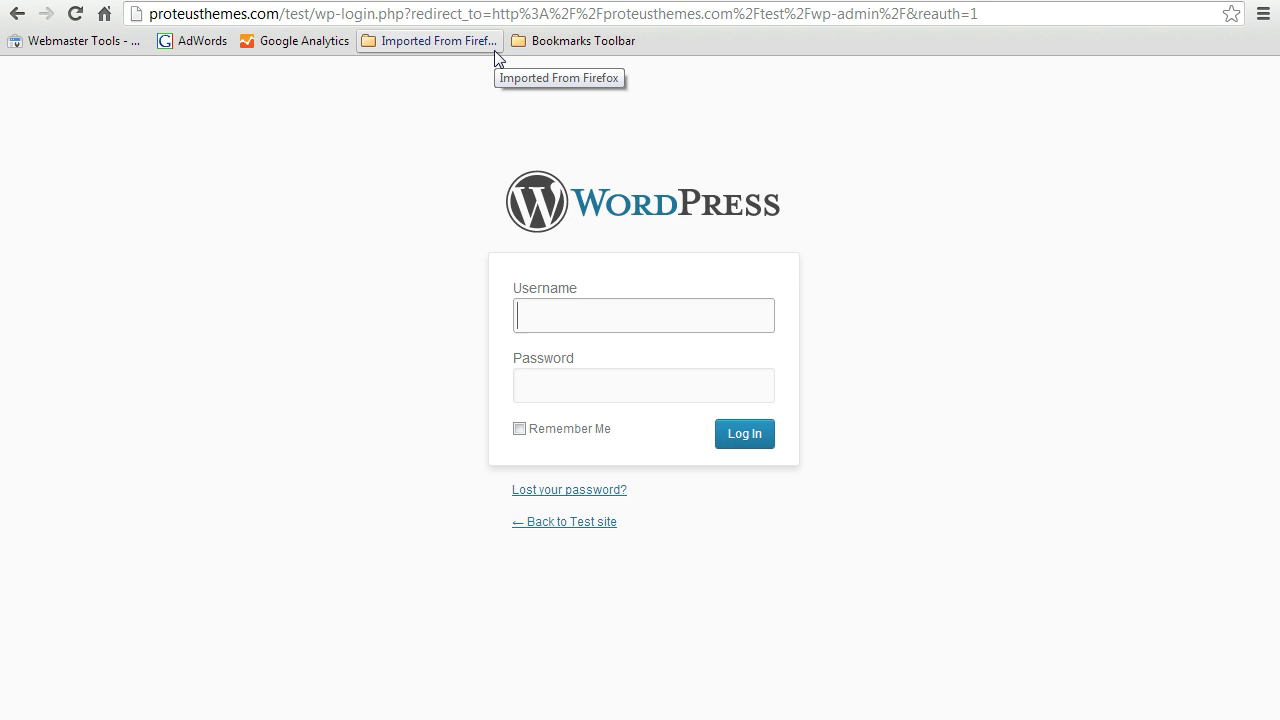
{"action": "type", "text": "admin"}
{"action": "key", "text": "Tab"}
{"action": "type", "text": "••••"}
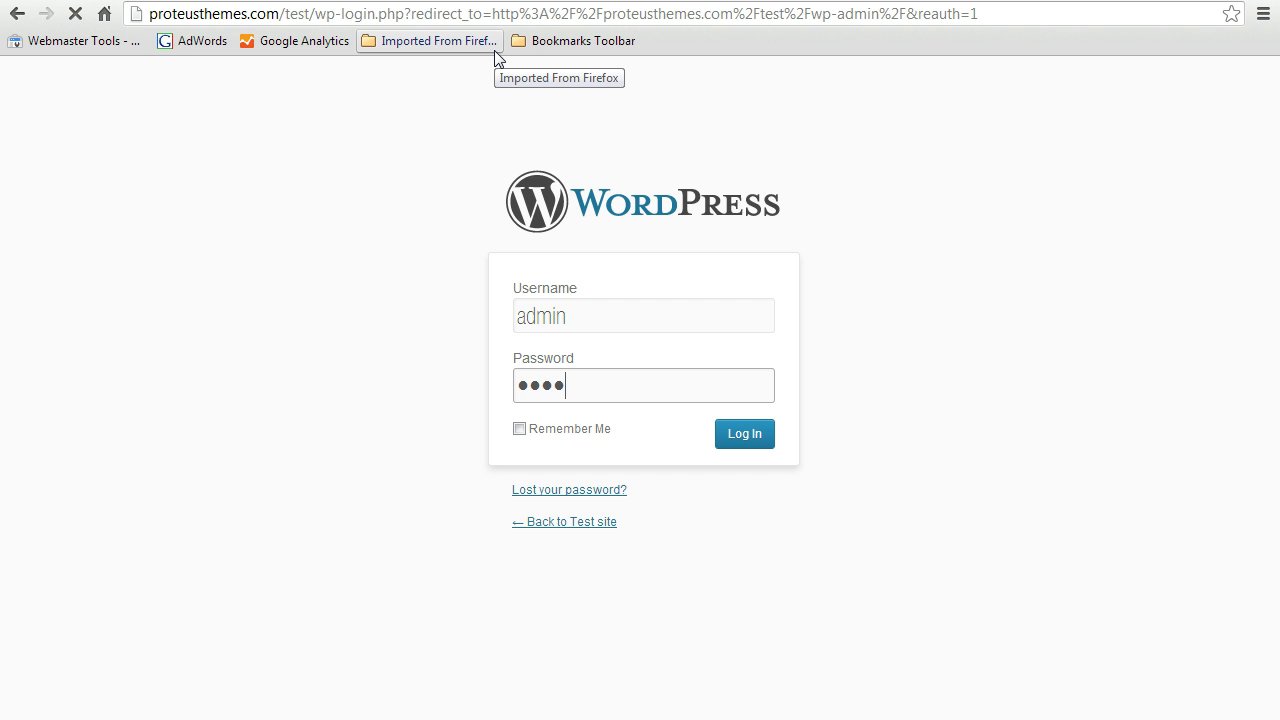
{"action": "key", "text": "Return"}
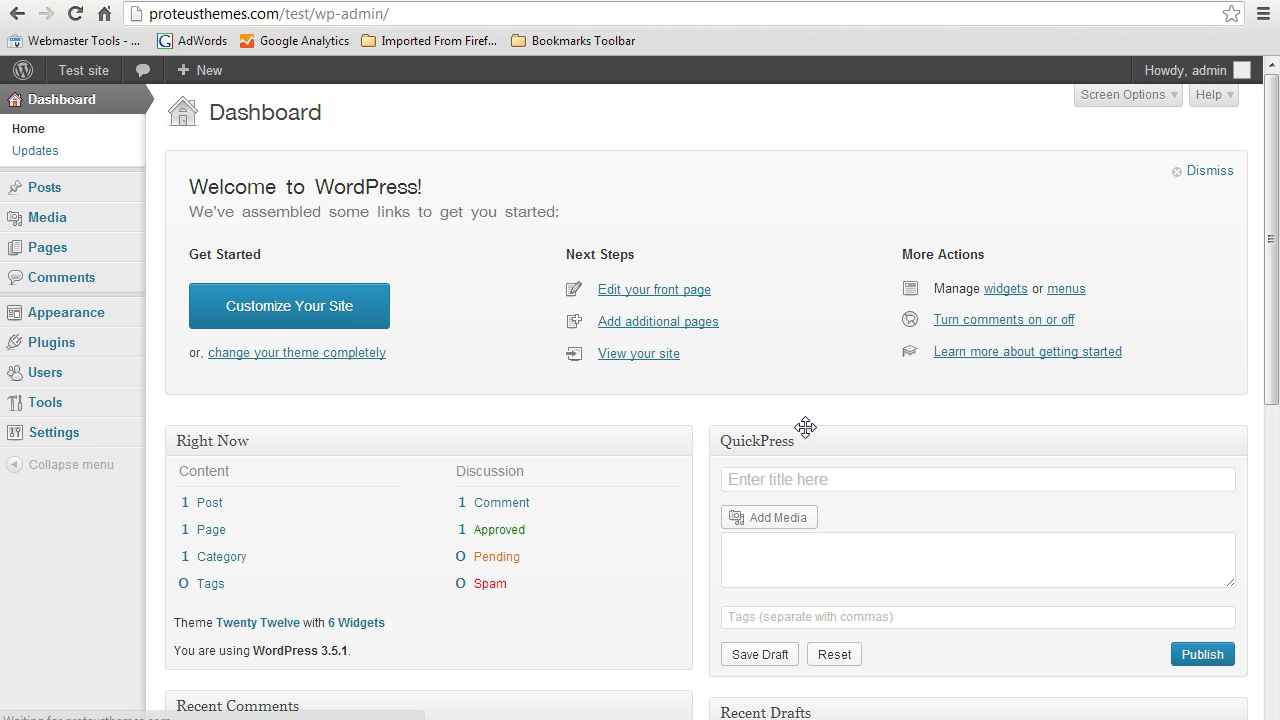
{"action": "mouse_move", "coordinate": [65, 312]}
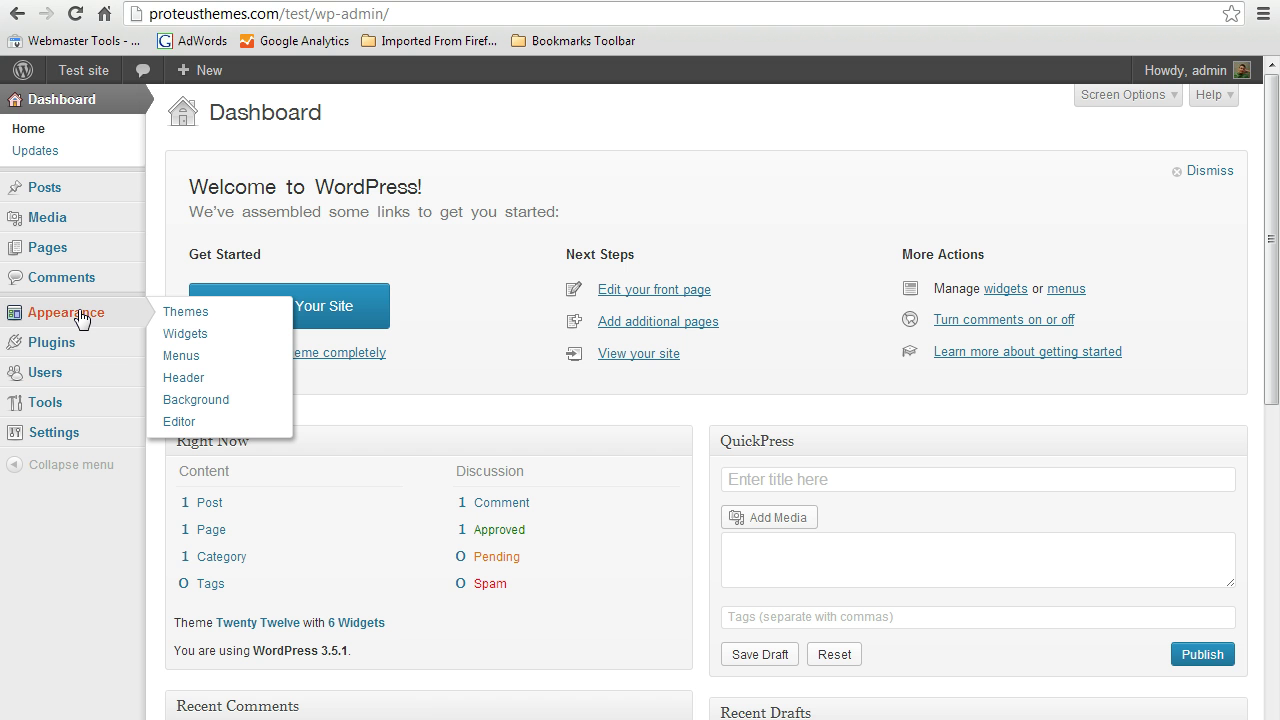
Reach the Upload page under Appearance > Themes > Install Themes
{"action": "left_click", "coordinate": [168, 312]}
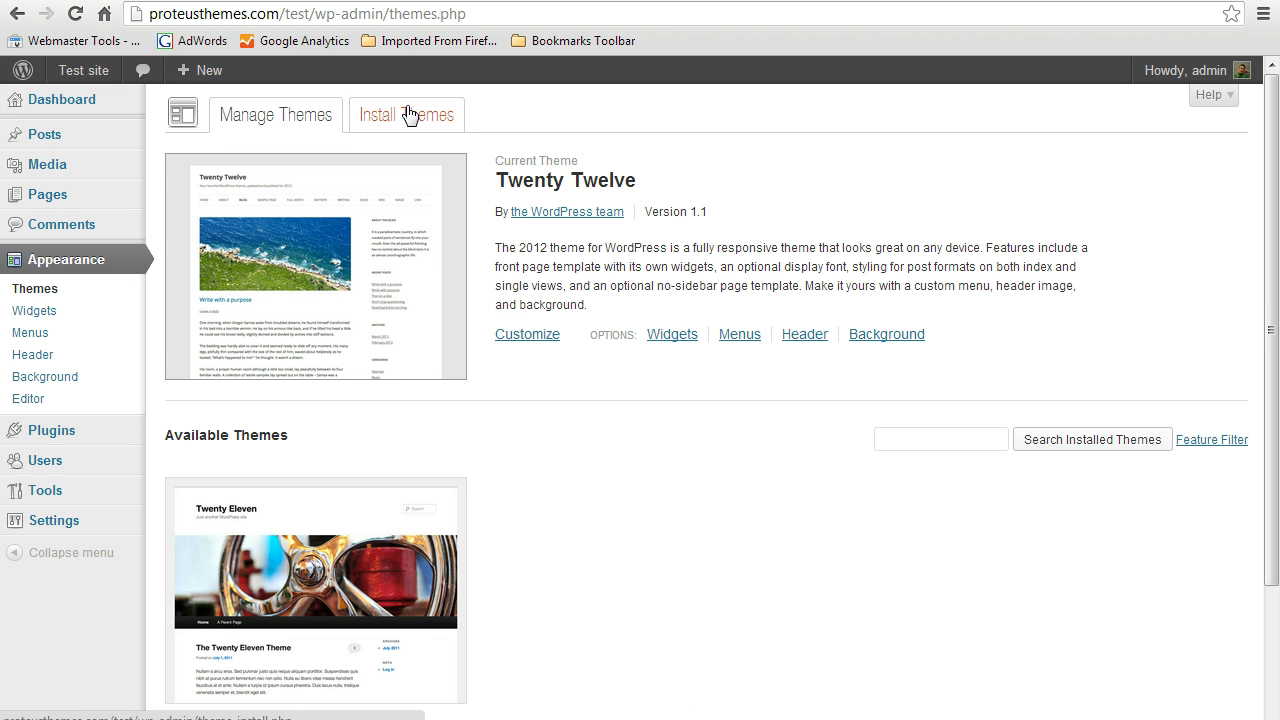
{"action": "left_click", "coordinate": [406, 114]}
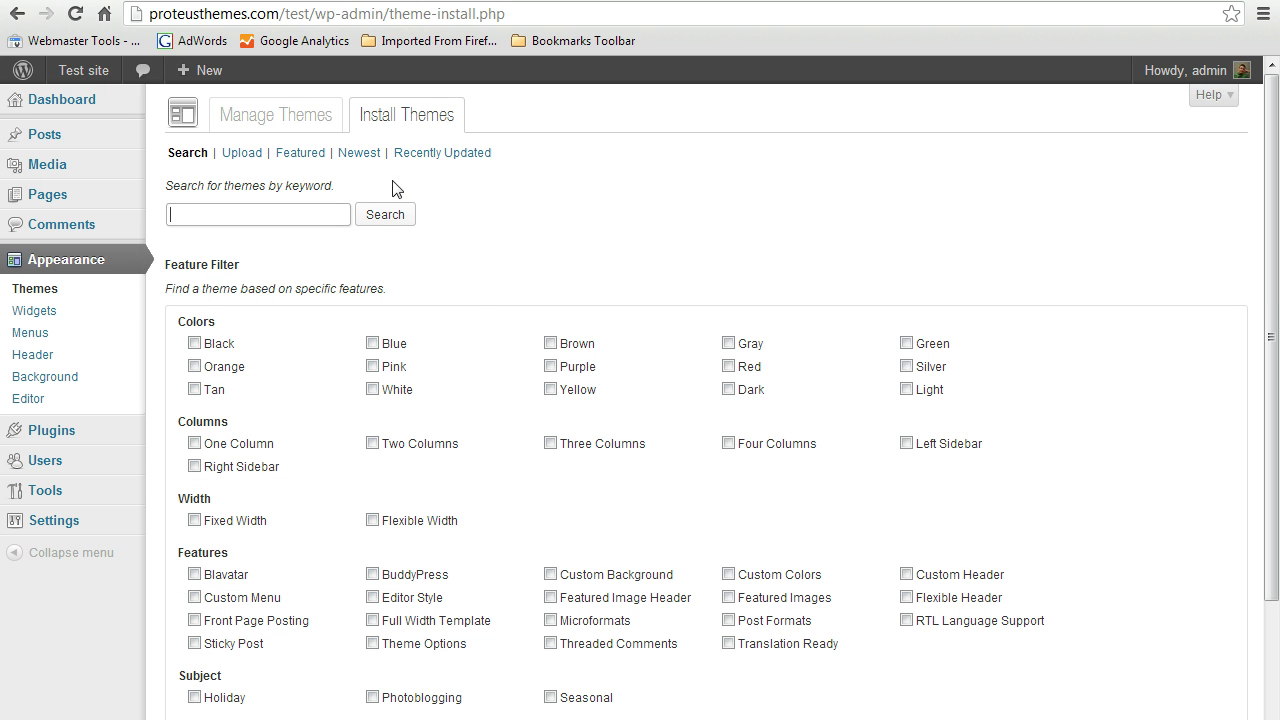
{"action": "left_click", "coordinate": [241, 154]}
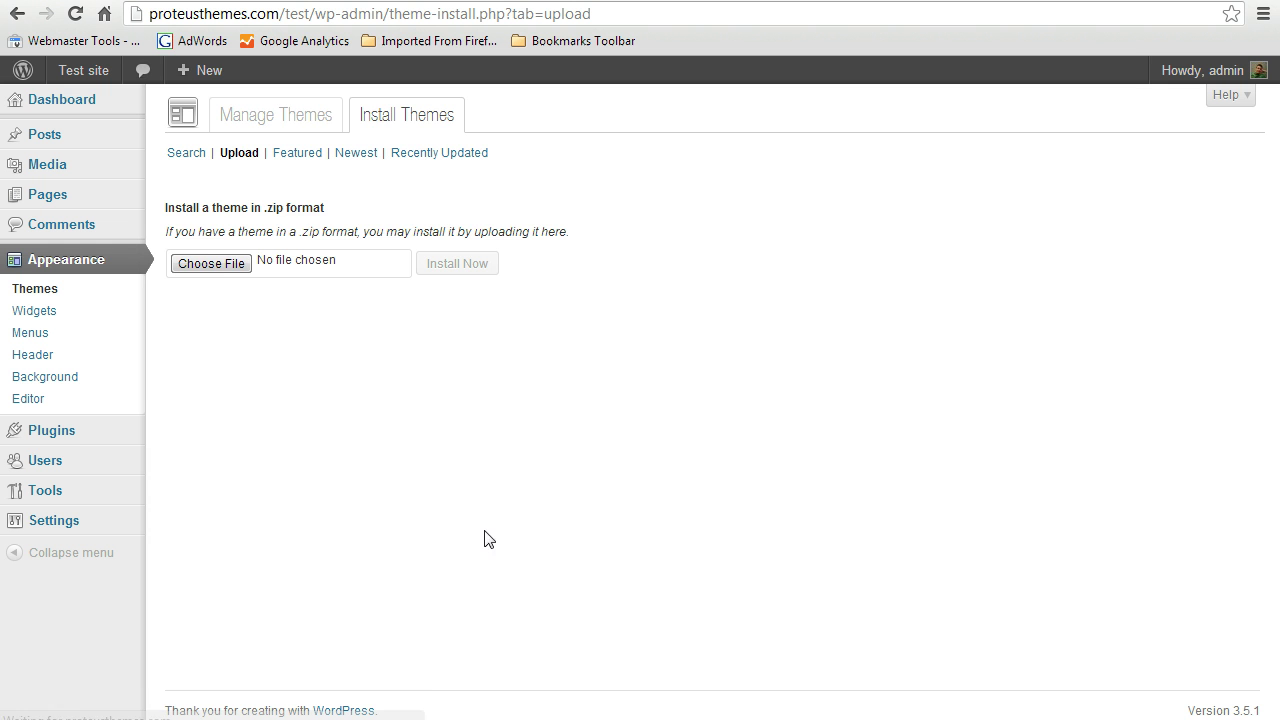
Extract the downloaded Hairpress themeforest archive into its current folder
{"action": "left_click", "coordinate": [211, 263]}
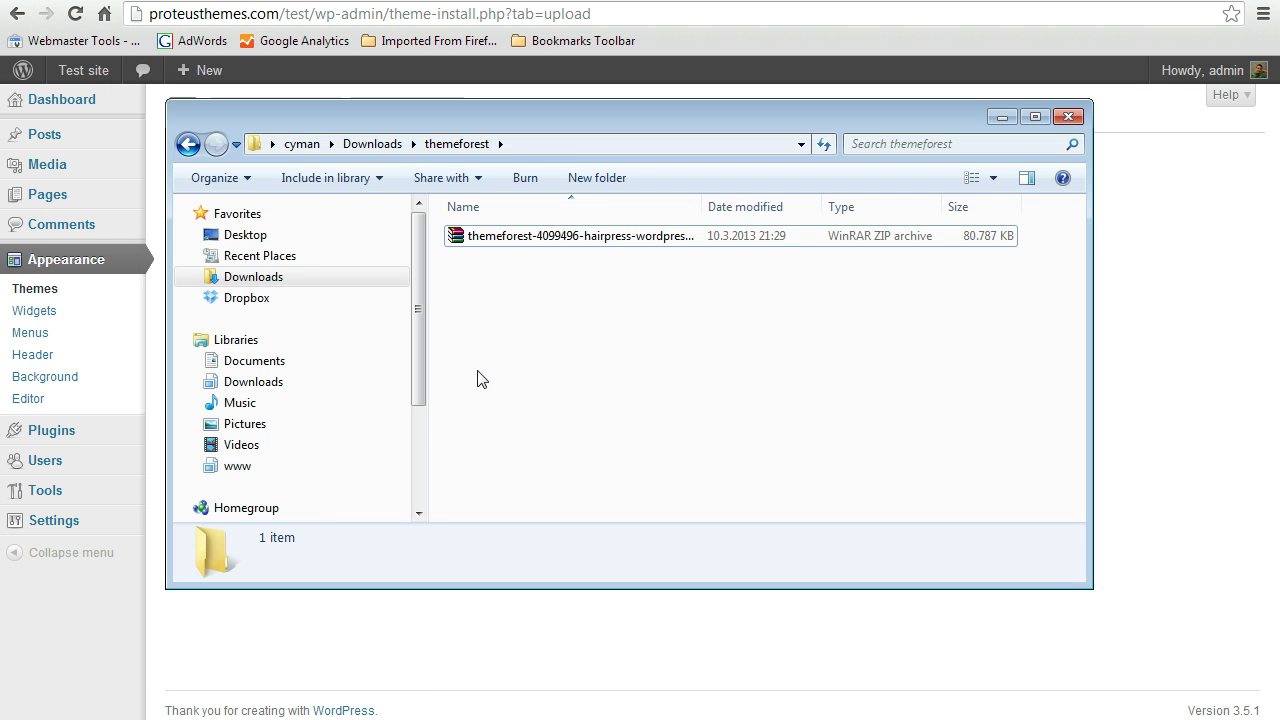
{"action": "left_click_drag", "start_coordinate": [595, 122], "coordinate": [667, 115]}
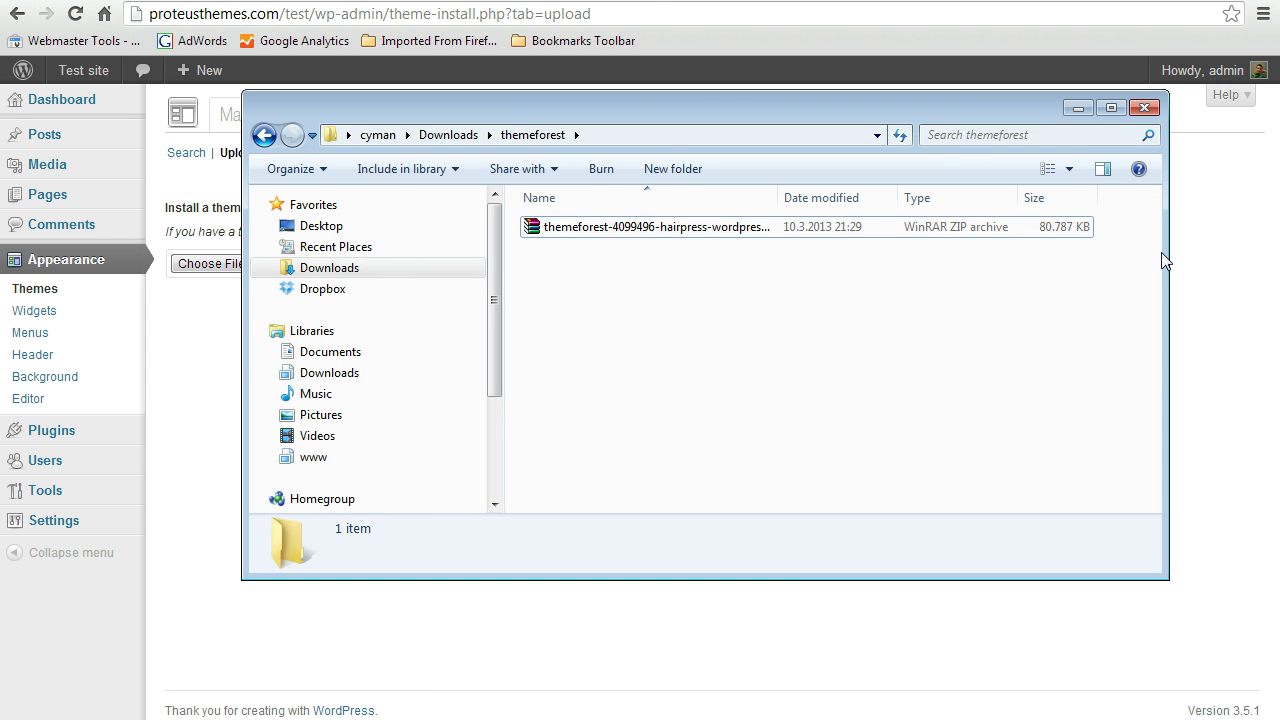
{"action": "left_click_drag", "start_coordinate": [1168, 258], "coordinate": [1218, 257]}
{"action": "left_click_drag", "start_coordinate": [905, 108], "coordinate": [858, 130]}
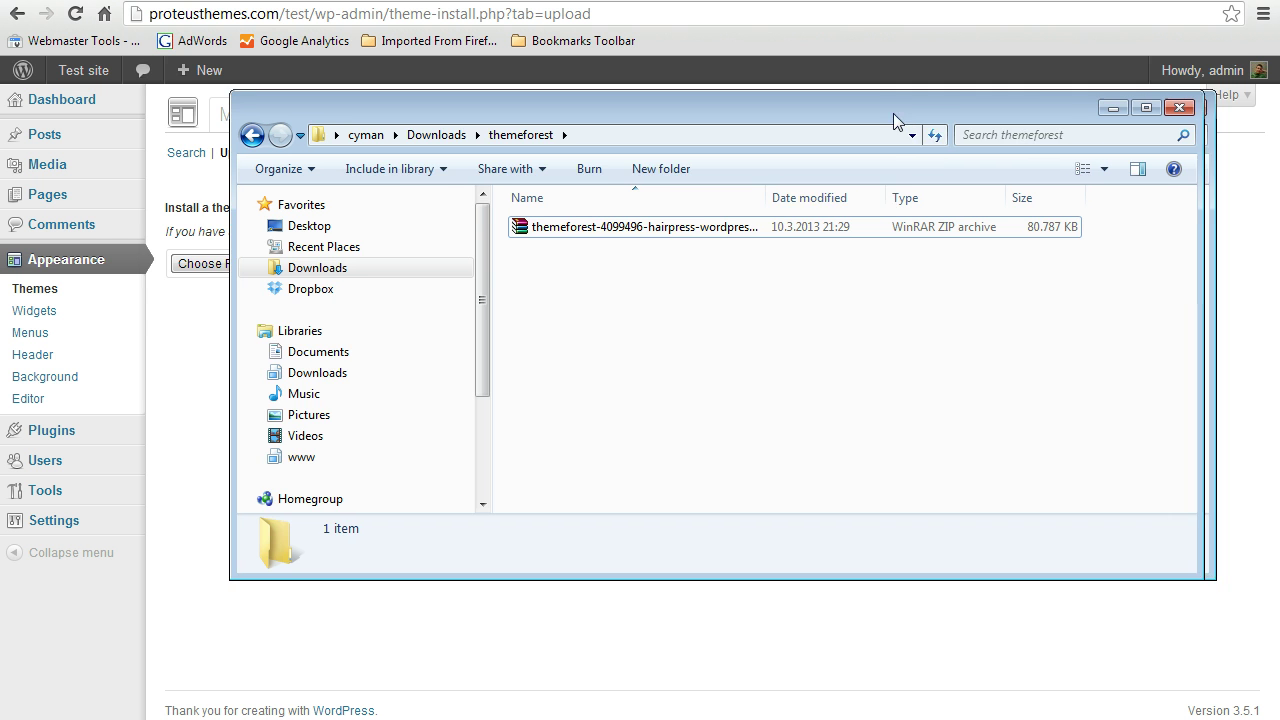
{"action": "left_click", "coordinate": [602, 250]}
{"action": "right_click", "coordinate": [600, 250]}
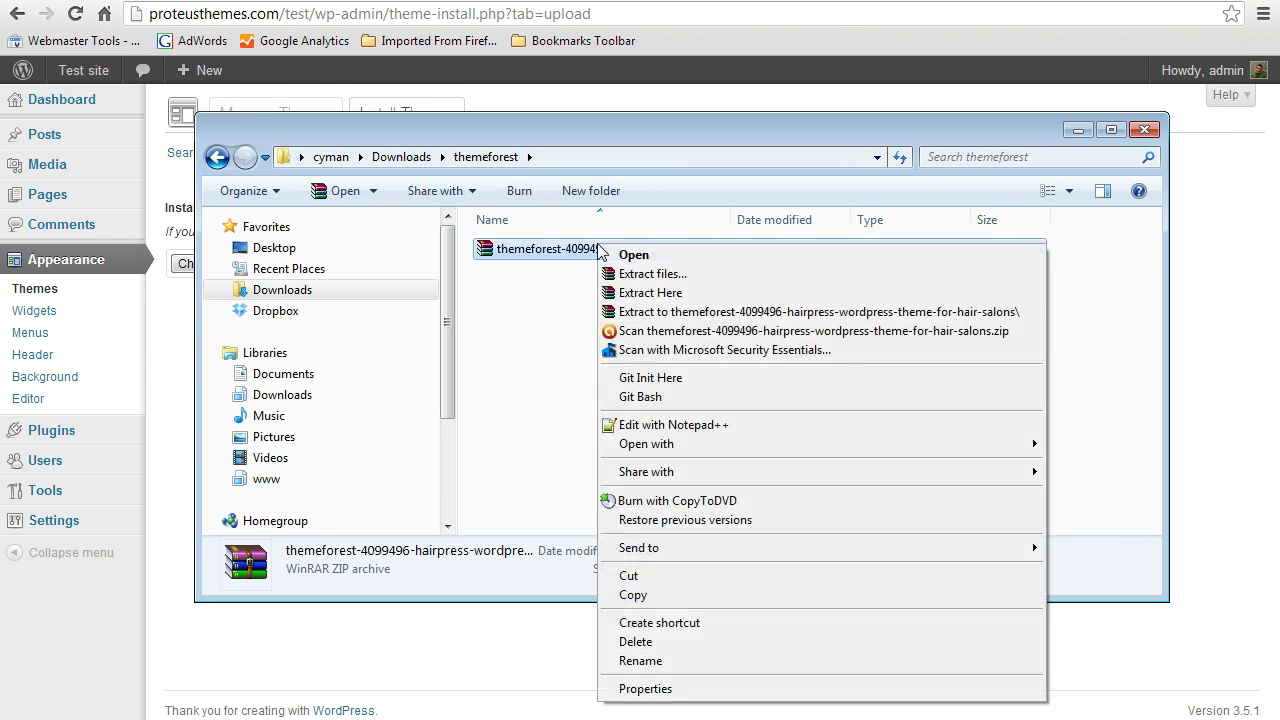
{"action": "left_click", "coordinate": [652, 293]}
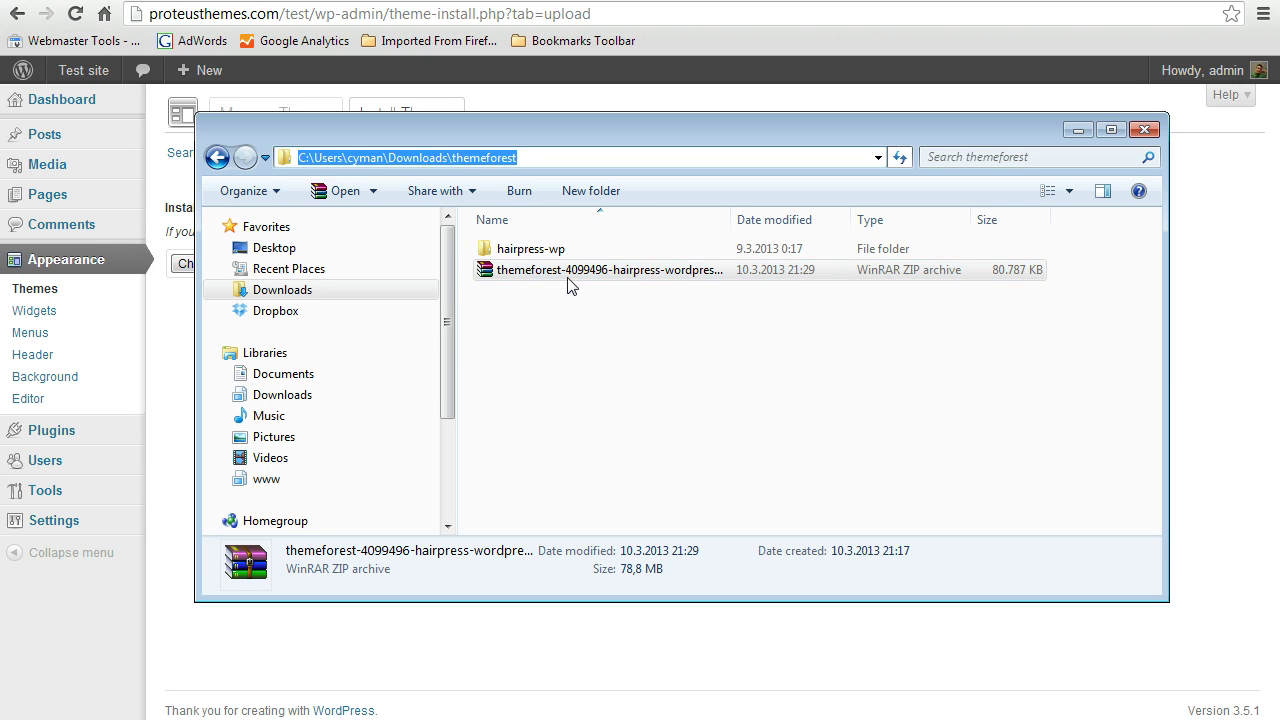
Drag hairpress.zip from the hairpress-wp folder onto the theme upload form
{"action": "double_click", "coordinate": [527, 250]}
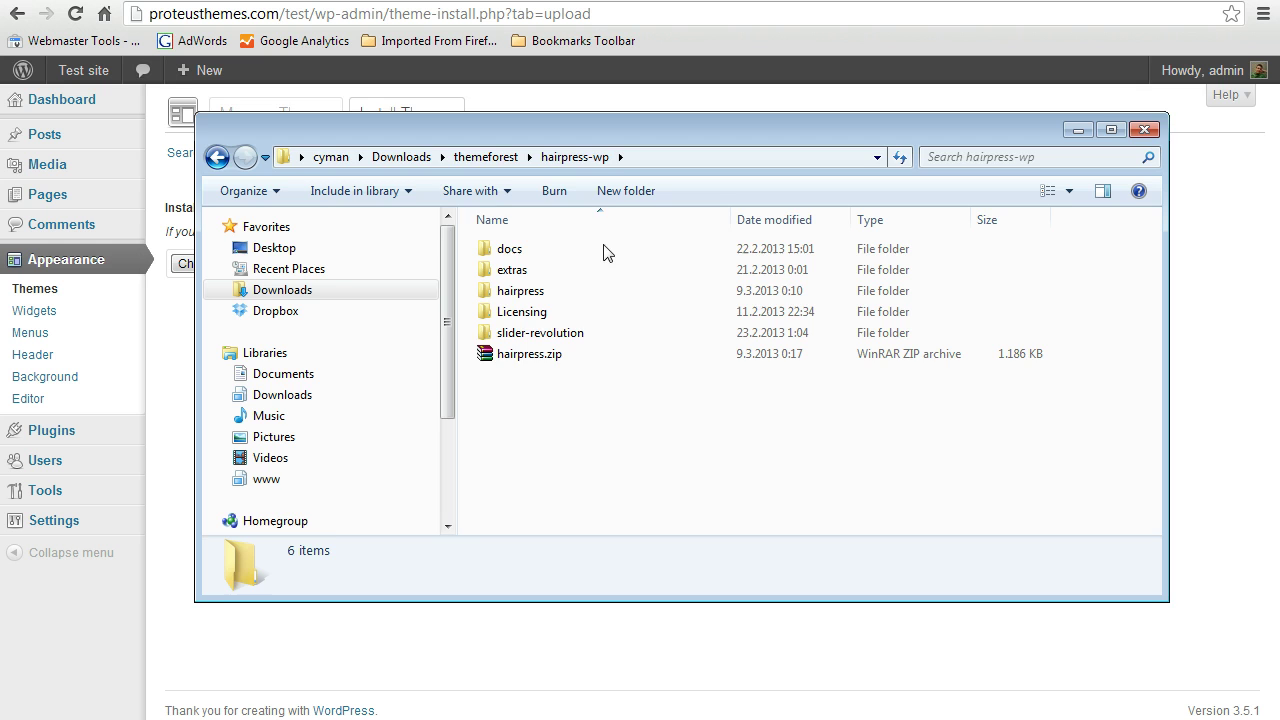
{"action": "left_click_drag", "start_coordinate": [595, 135], "coordinate": [844, 105]}
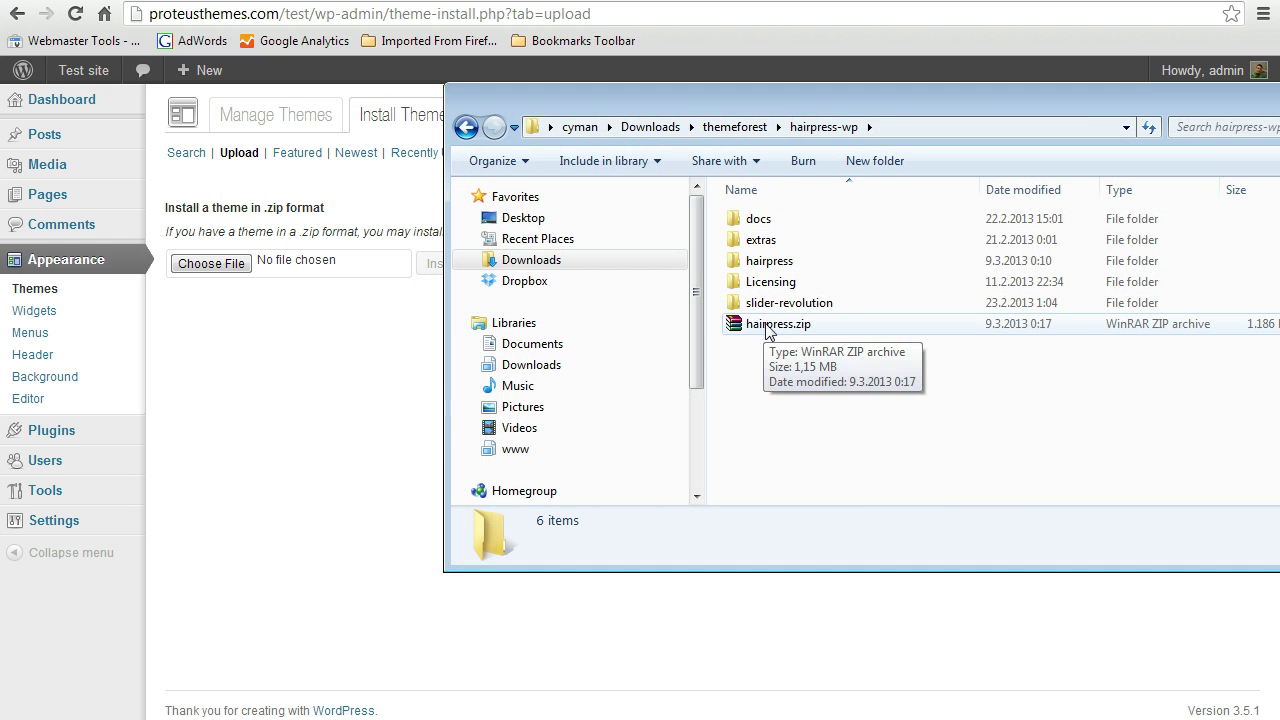
{"action": "left_click_drag", "start_coordinate": [765, 330], "coordinate": [258, 274]}
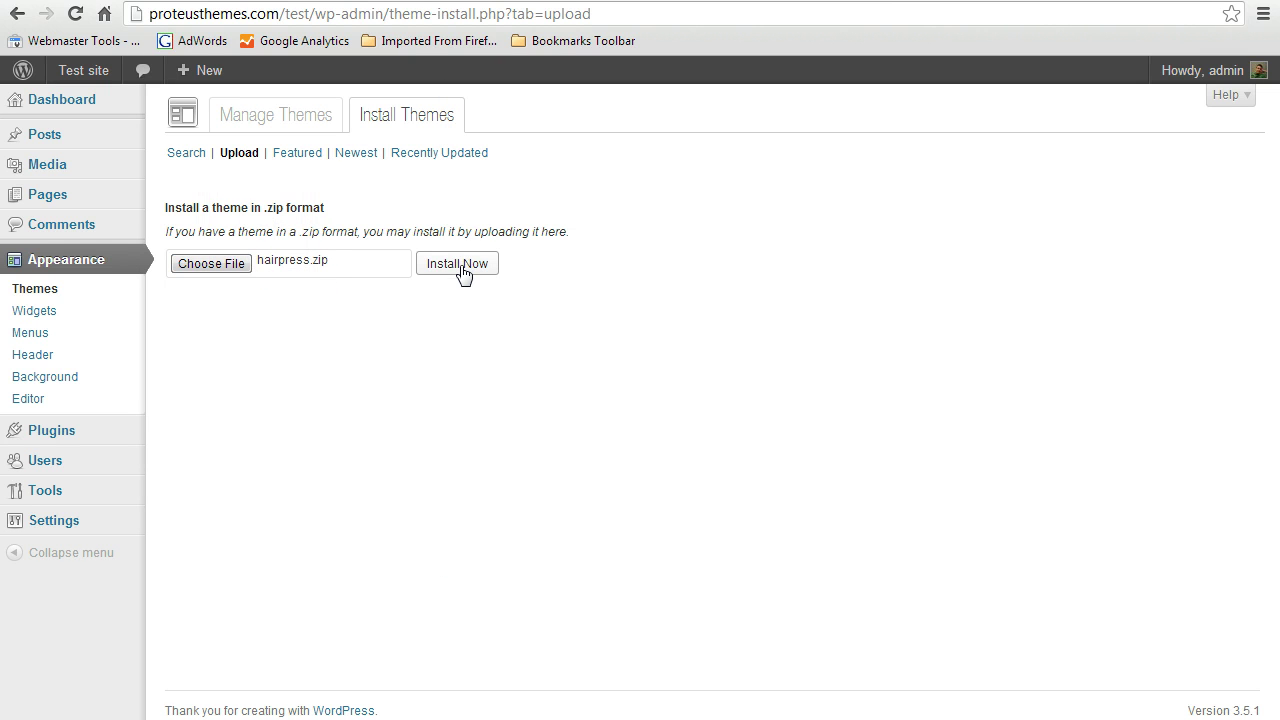
Install hairpress.zip and activate Hairpress WP Theme
{"action": "left_click", "coordinate": [450, 268]}
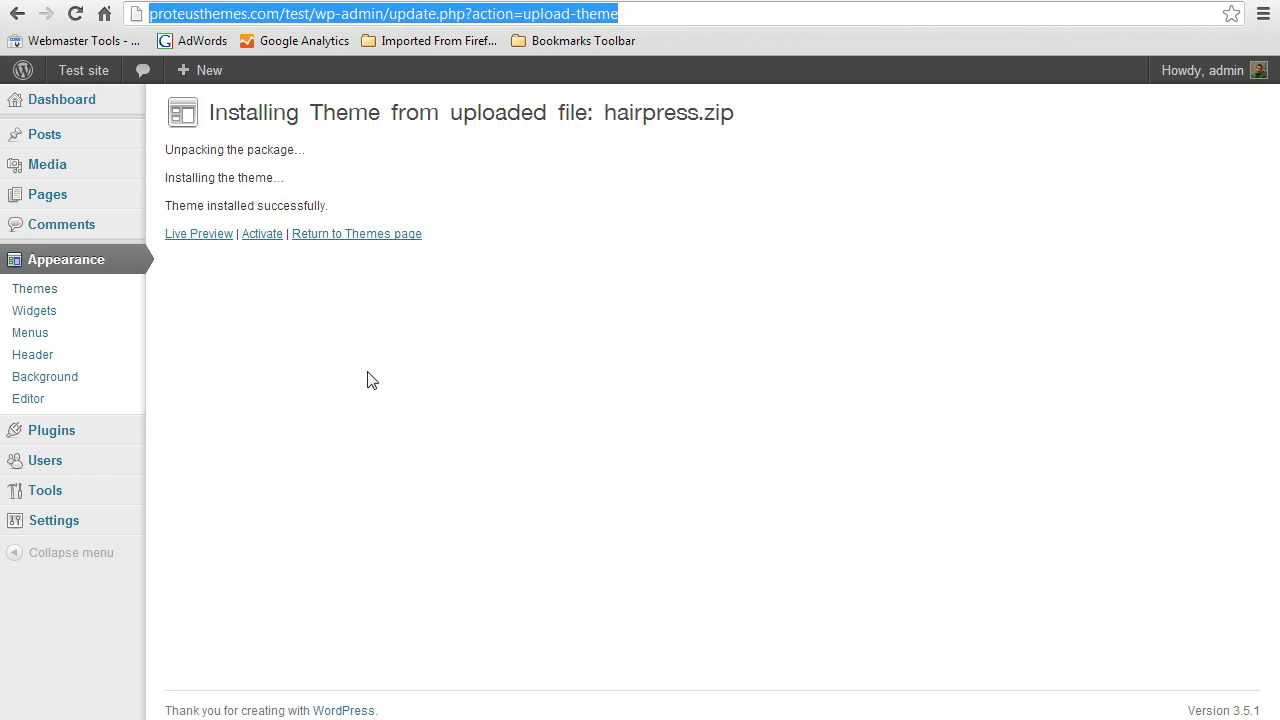
{"action": "left_click", "coordinate": [262, 236]}
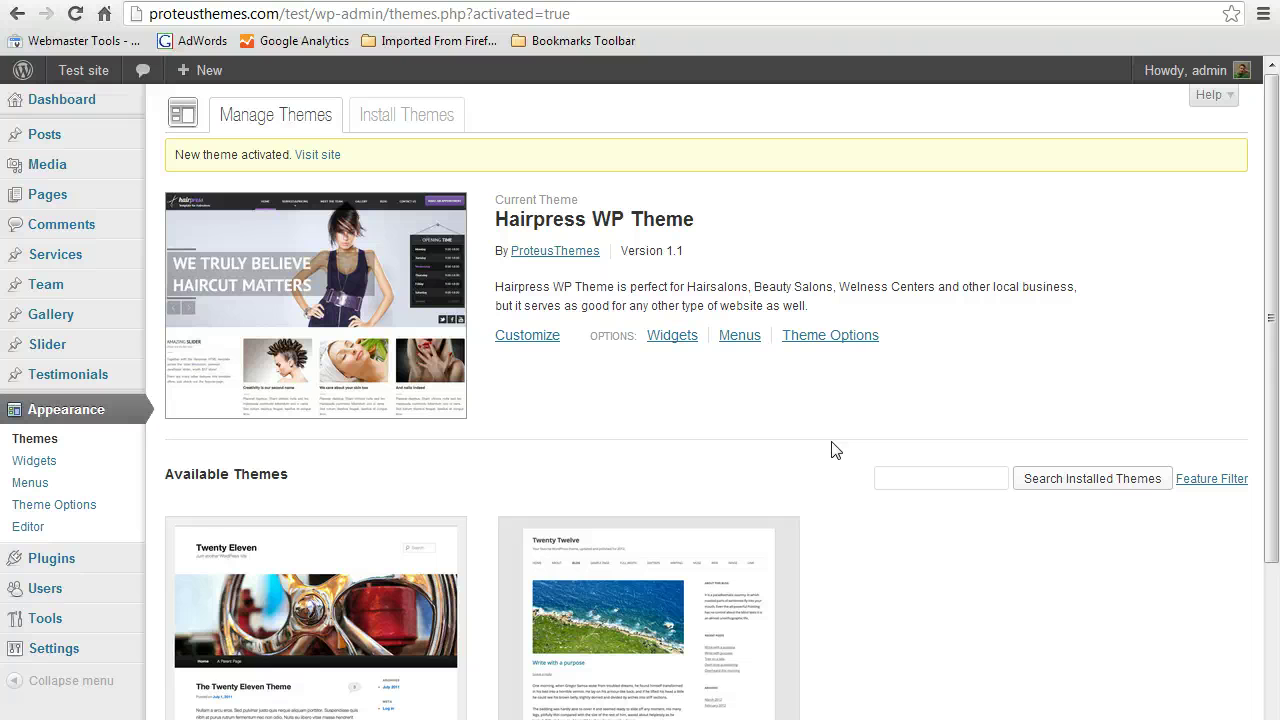
Reach the plugin Upload form under Plugins > Add New
{"action": "scroll", "coordinate": [835, 450], "scroll_direction": "down", "scroll_amount": 1}
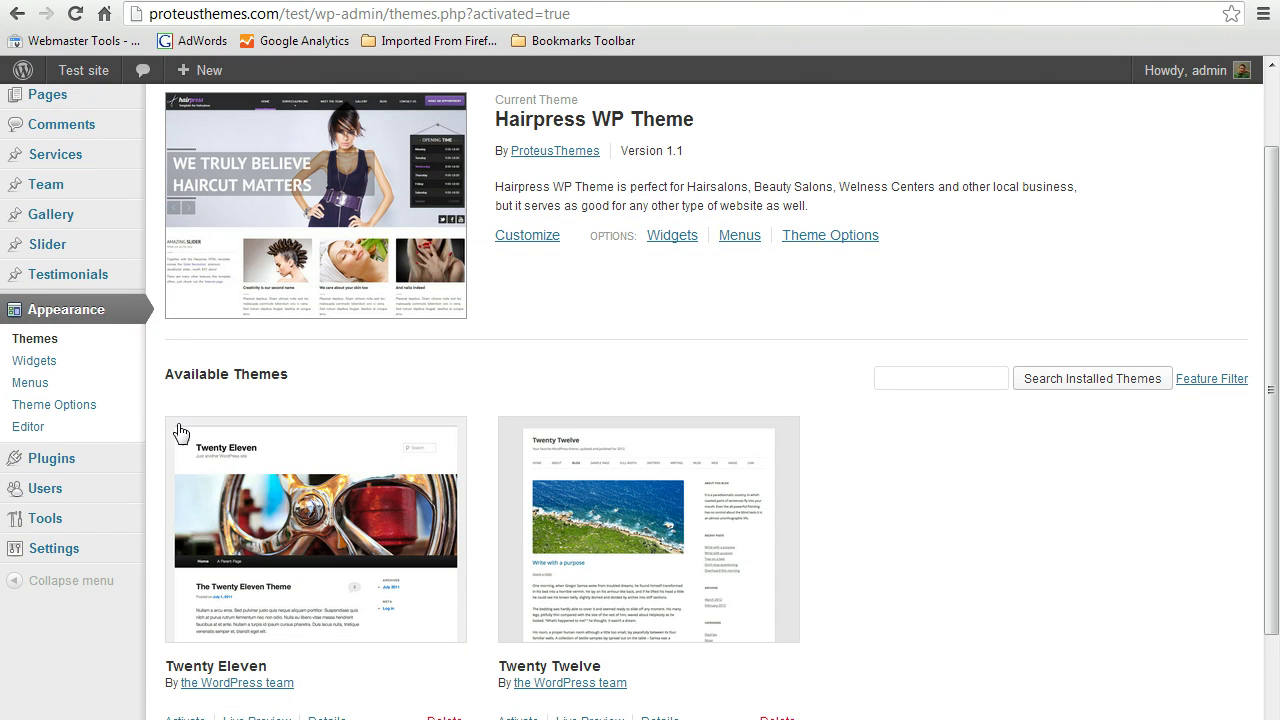
{"action": "mouse_move", "coordinate": [51, 558]}
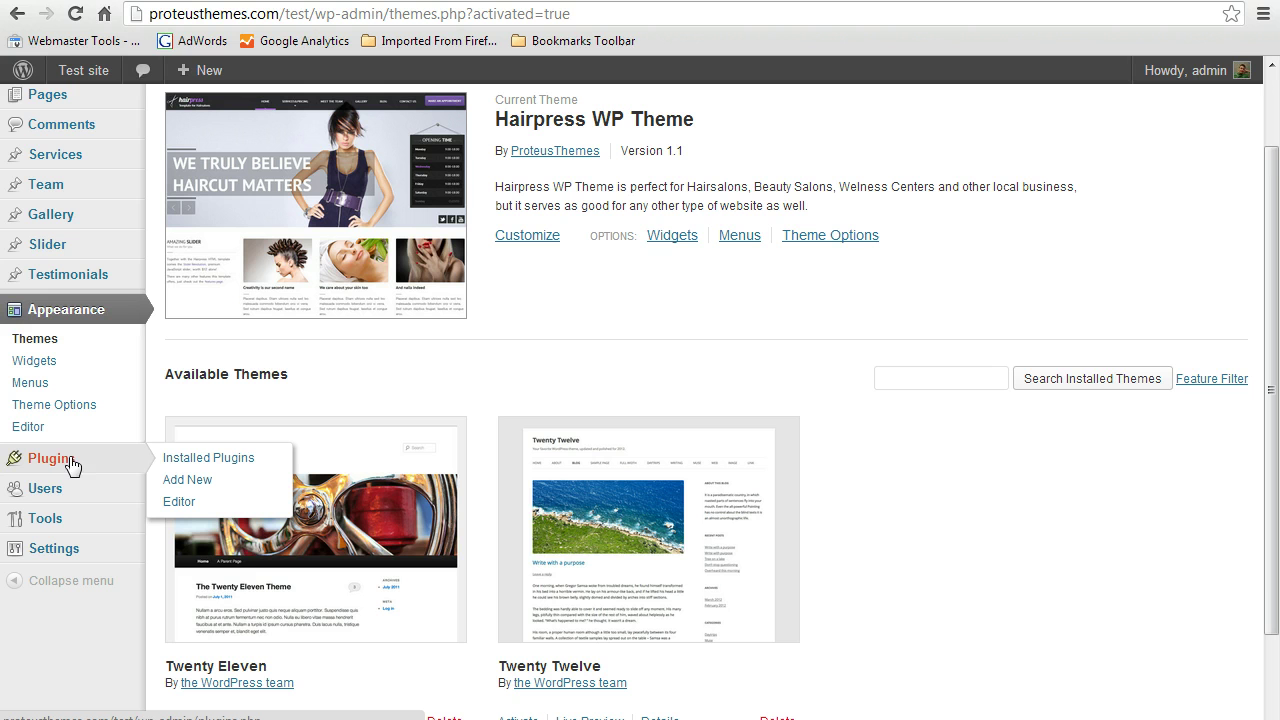
{"action": "left_click", "coordinate": [187, 488]}
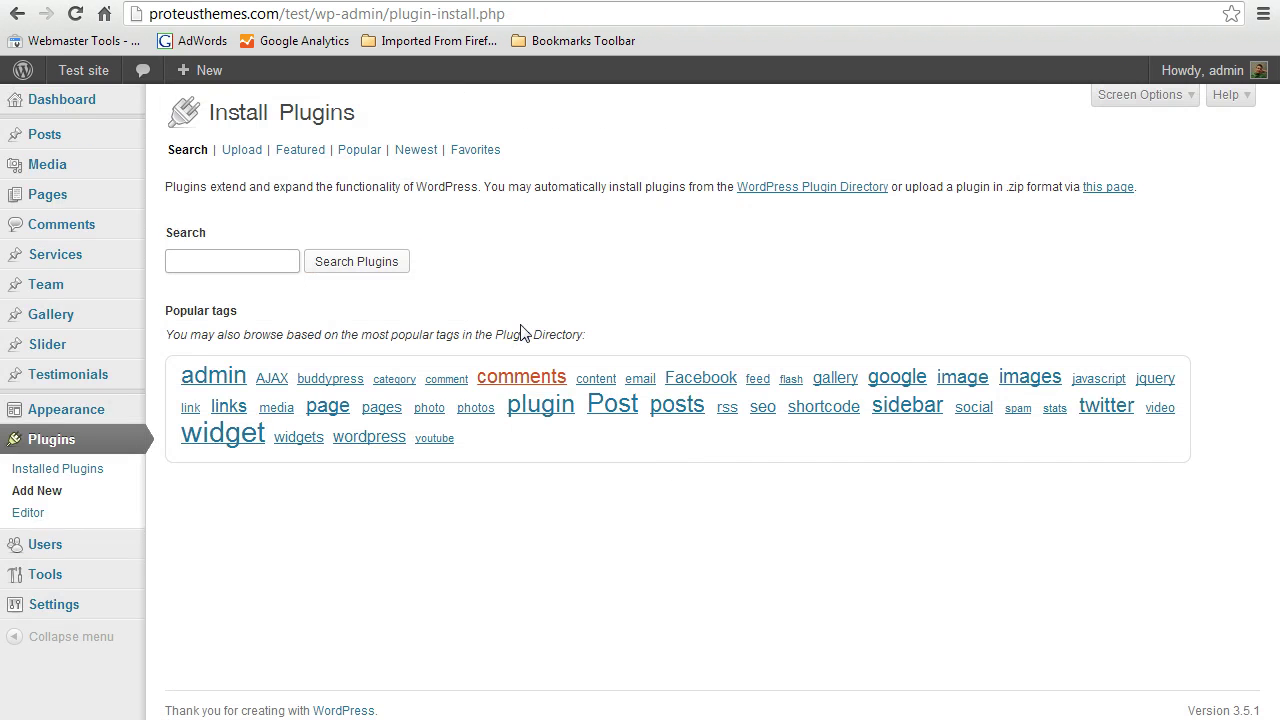
{"action": "left_click", "coordinate": [241, 151]}
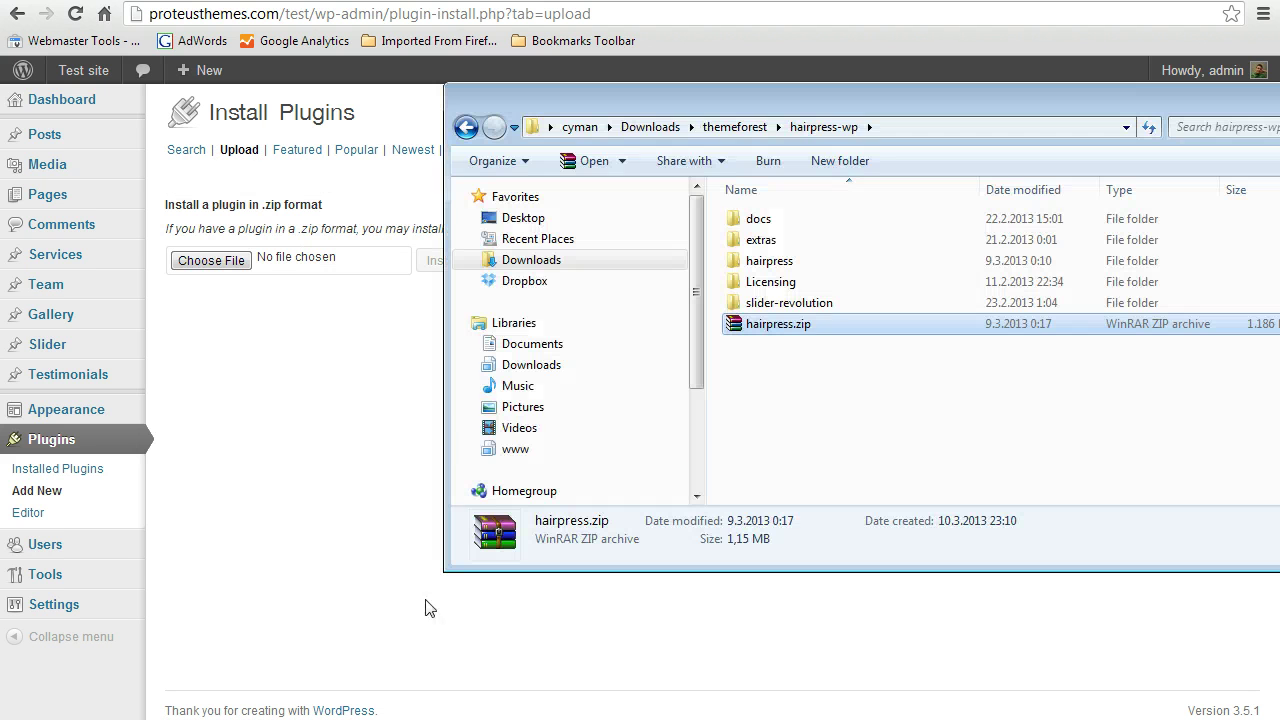
Drag revslider.zip from the slider-revolution folder onto the plugin upload form
{"action": "left_click_drag", "start_coordinate": [870, 101], "coordinate": [667, 104]}
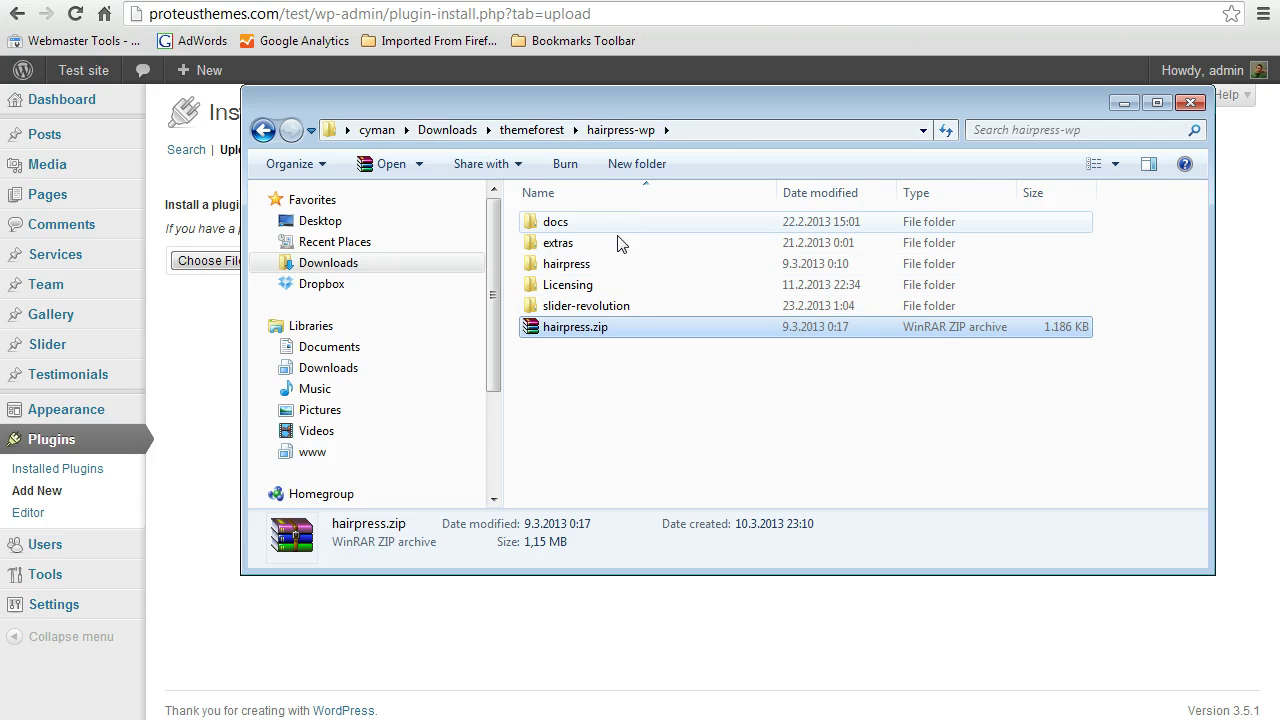
{"action": "double_click", "coordinate": [563, 310]}
{"action": "left_click", "coordinate": [573, 287]}
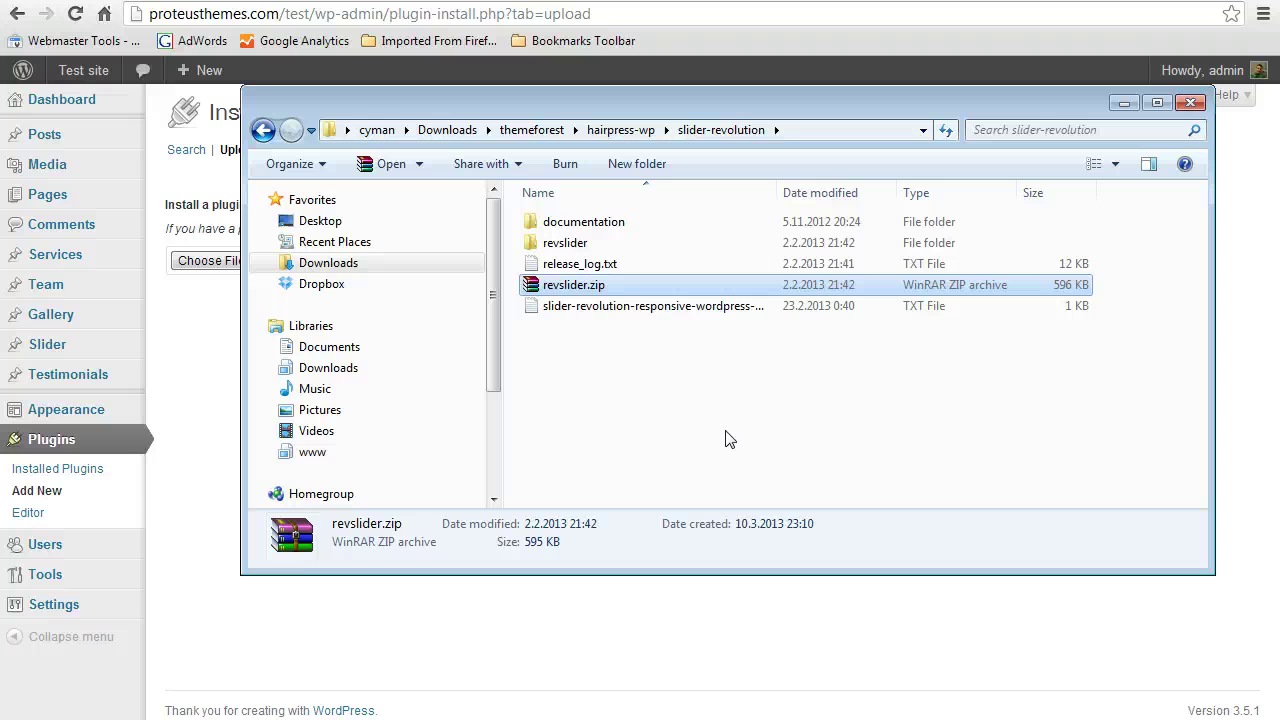
{"action": "left_click_drag", "start_coordinate": [712, 106], "coordinate": [959, 105]}
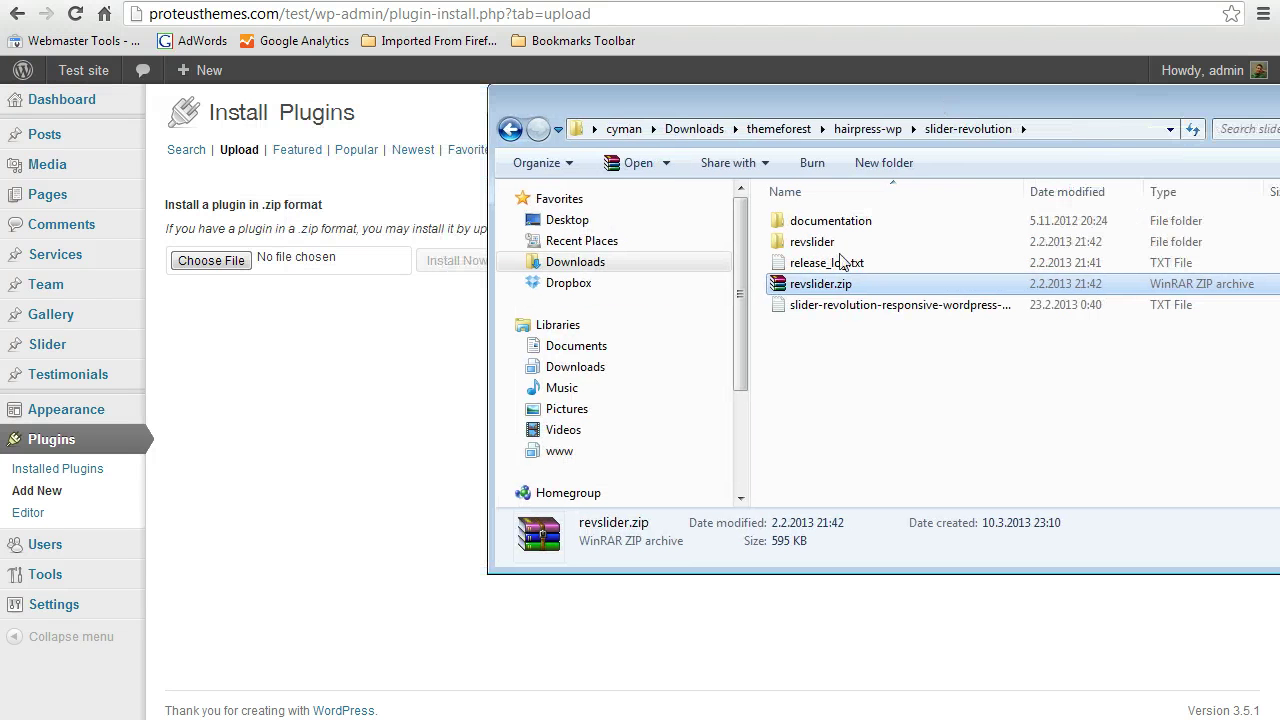
{"action": "left_click_drag", "start_coordinate": [812, 292], "coordinate": [229, 260]}
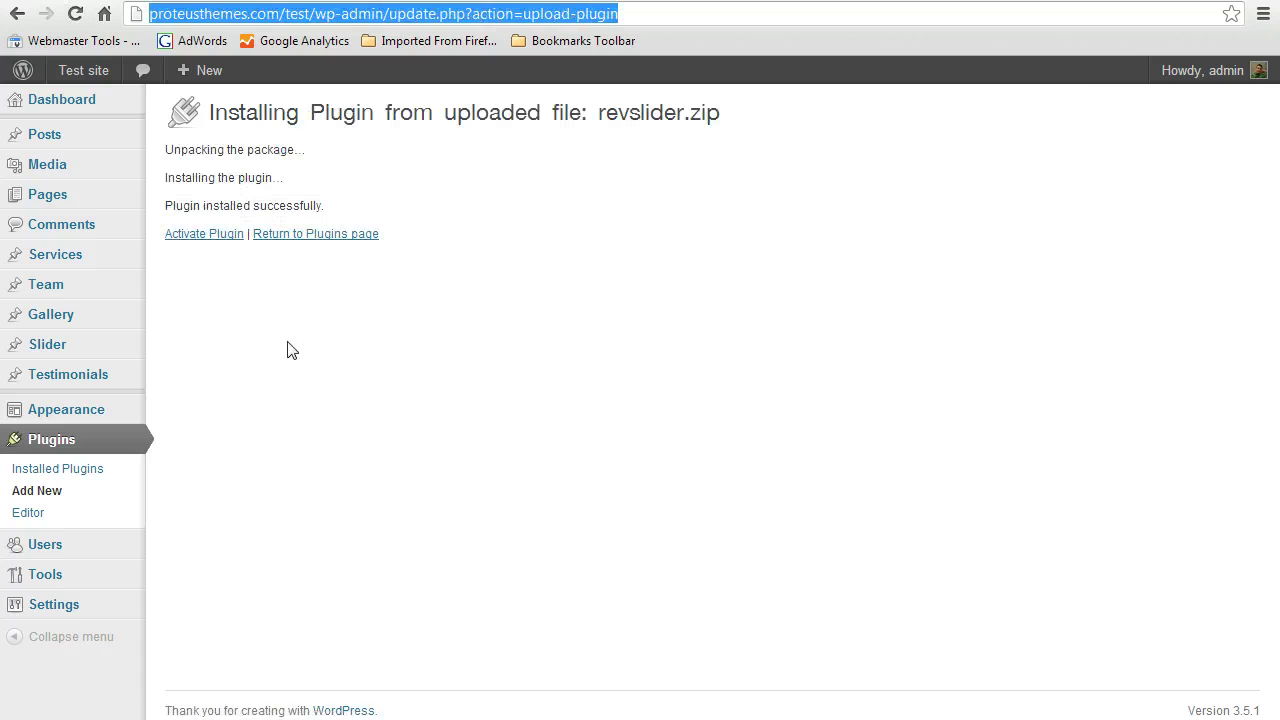
Activate the newly installed Revolution Slider plugin
{"action": "left_click", "coordinate": [206, 236]}
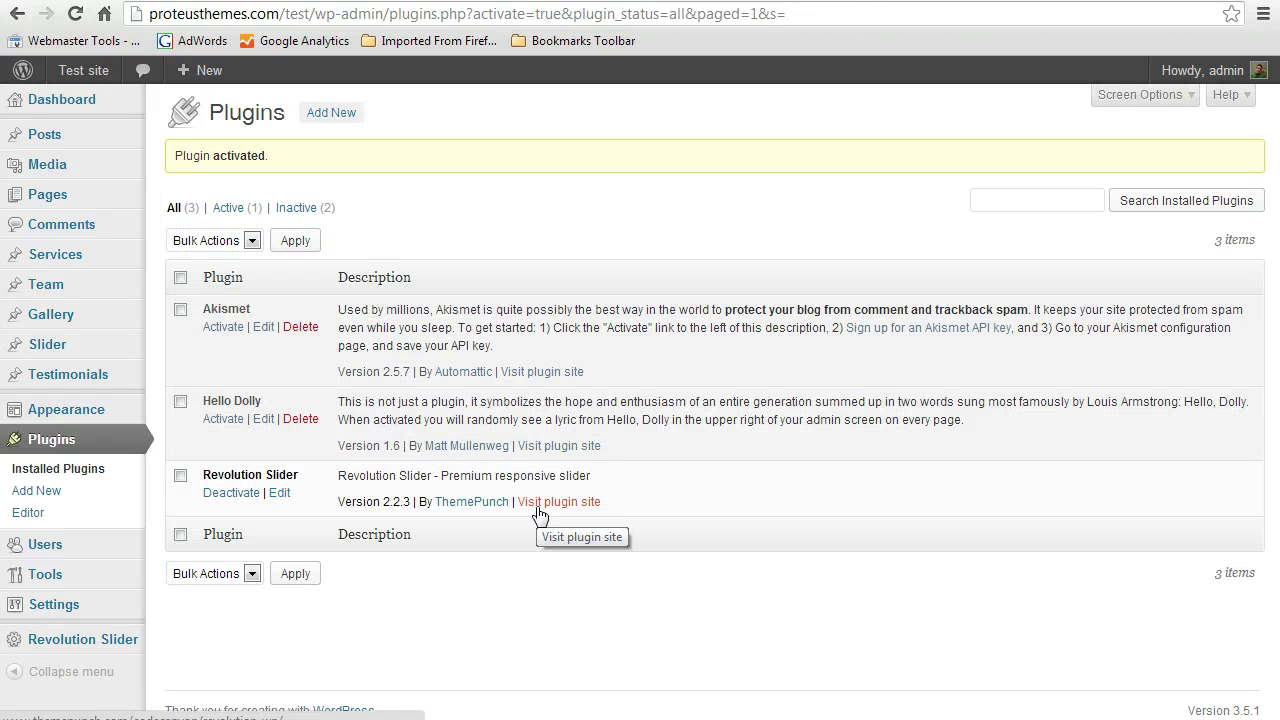
{"action": "key", "text": "ctrl+l"}
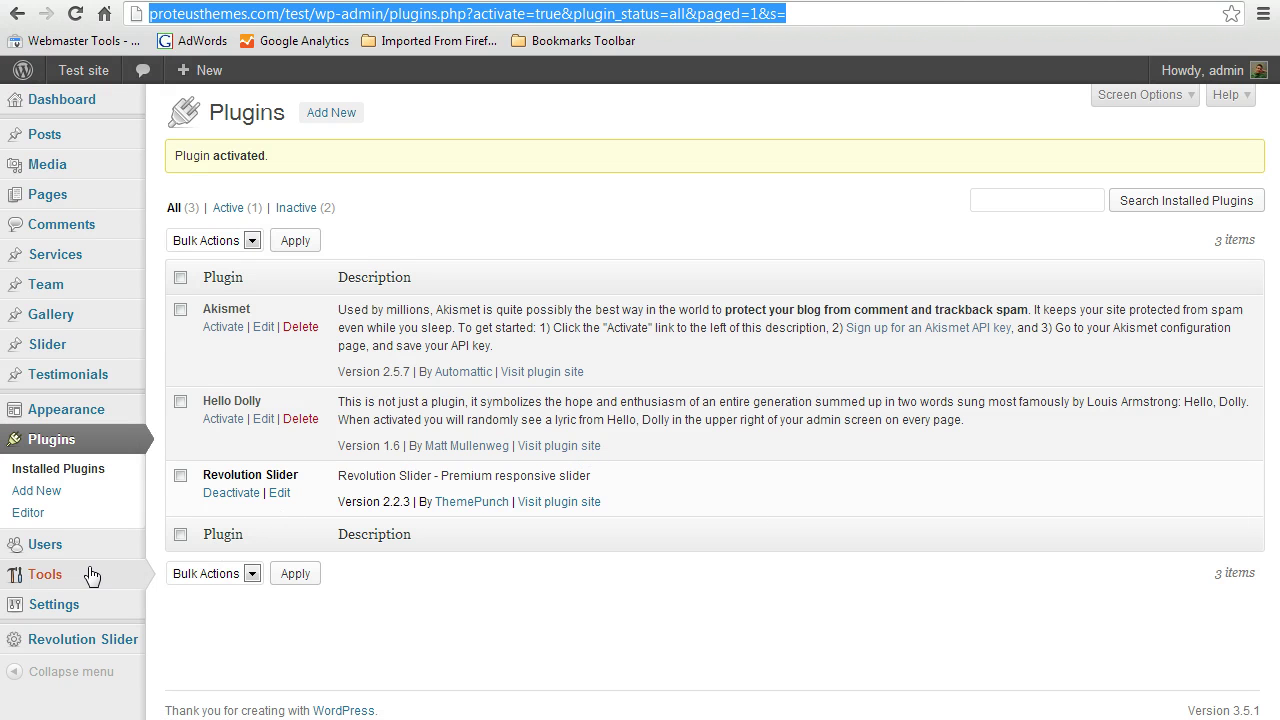
Install the WordPress importer from Tools > Import and reach its upload page
{"action": "mouse_move", "coordinate": [45, 574]}
{"action": "left_click", "coordinate": [196, 603]}
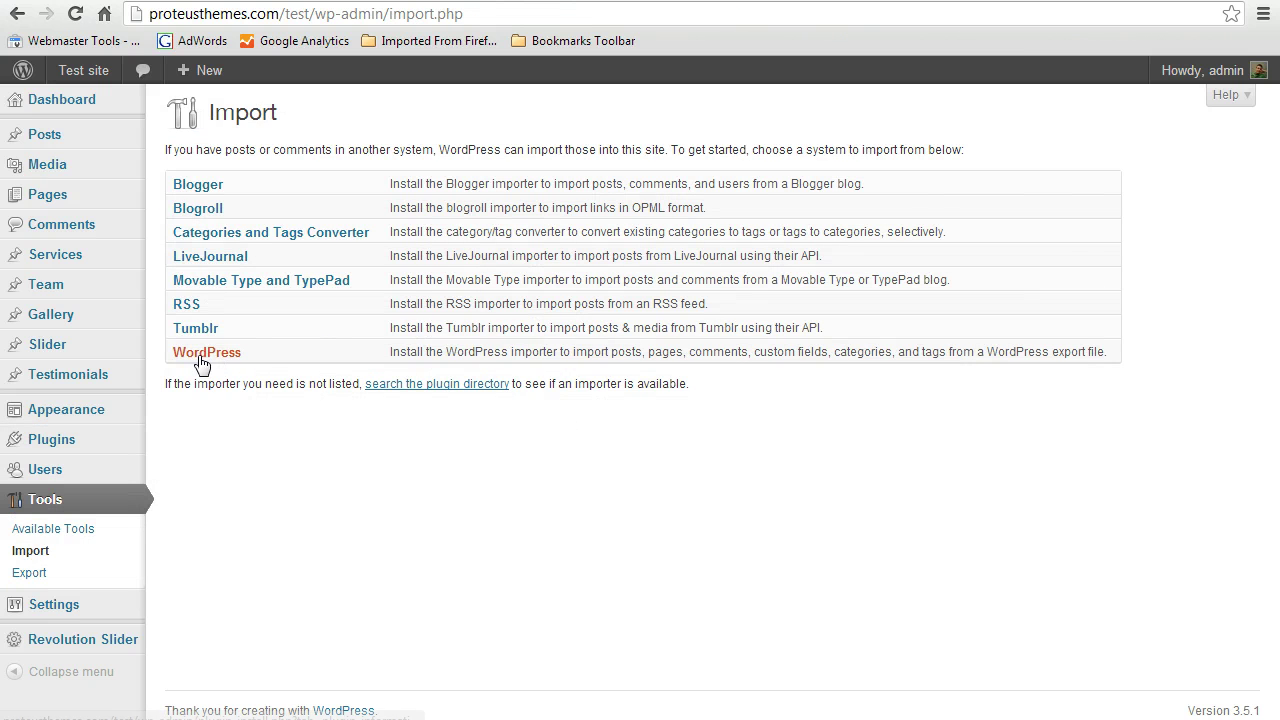
{"action": "left_click", "coordinate": [200, 354]}
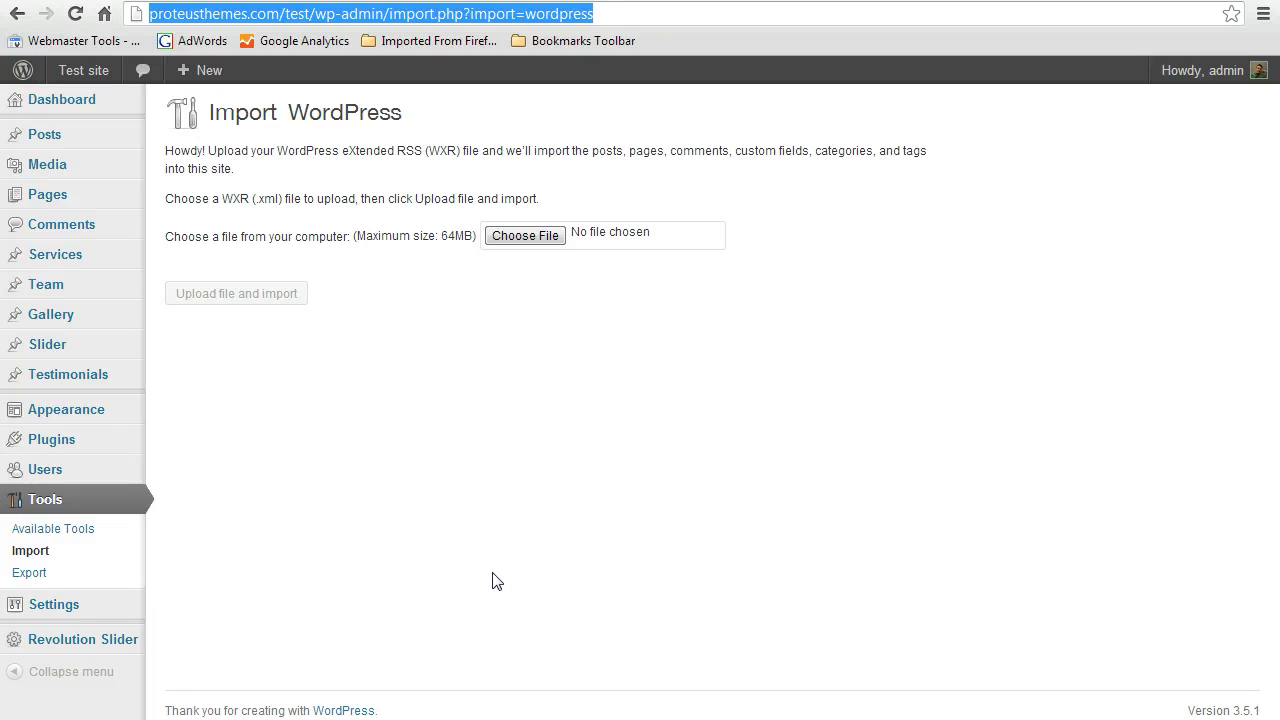
{"action": "left_click", "coordinate": [525, 235]}
Drag demo-content.xml from hairpress-wp > extras onto the Import WordPress upload form
{"action": "left_click_drag", "start_coordinate": [926, 86], "coordinate": [733, 127]}
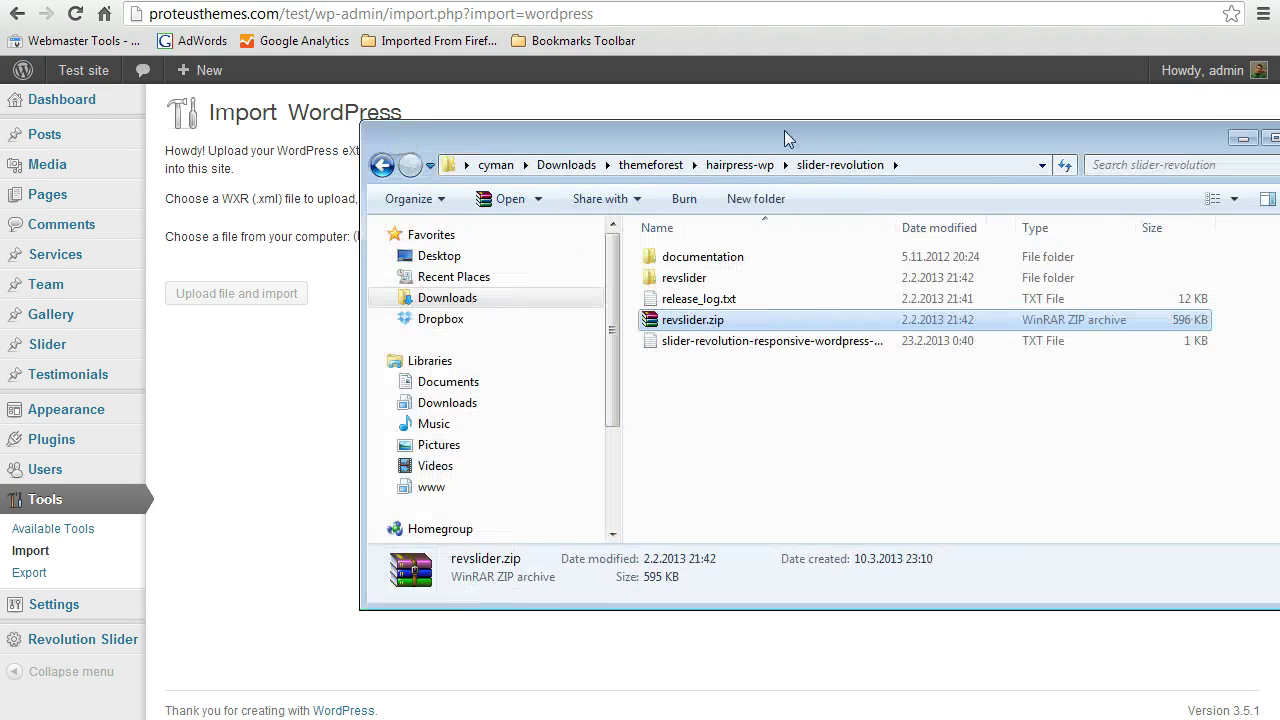
{"action": "left_click_drag", "start_coordinate": [296, 193], "coordinate": [362, 186]}
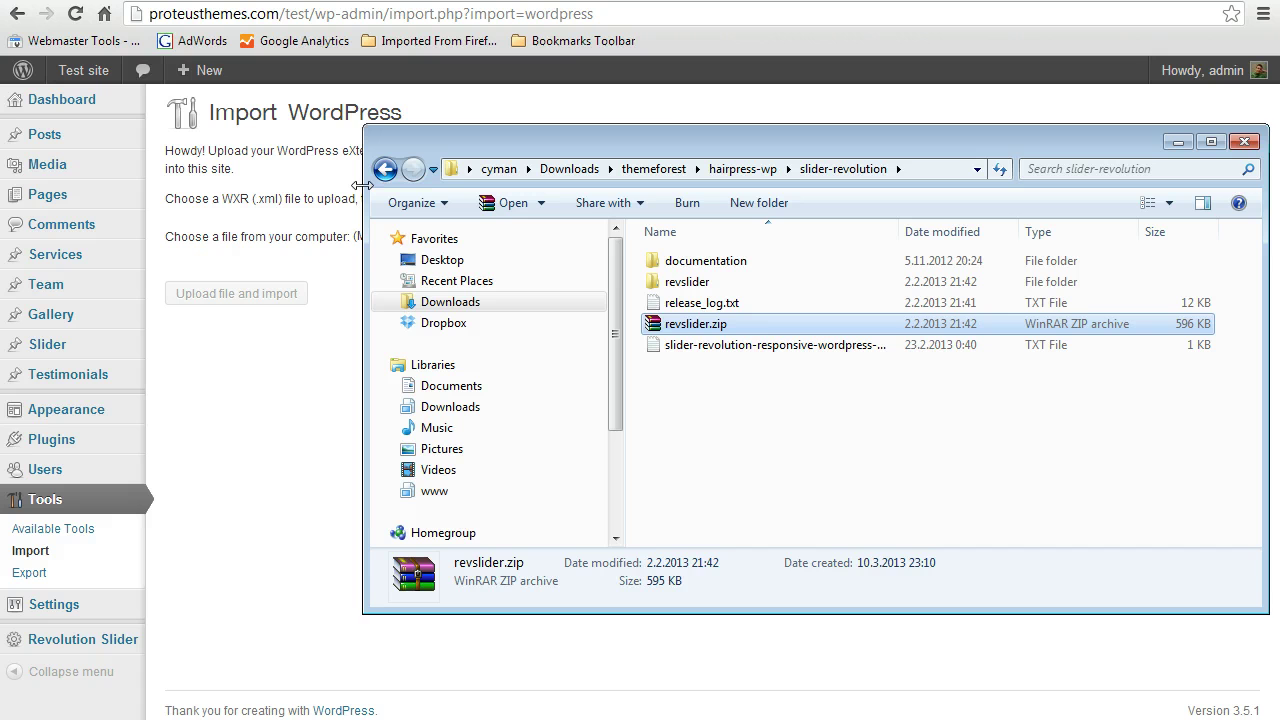
{"action": "left_click_drag", "start_coordinate": [700, 140], "coordinate": [670, 98]}
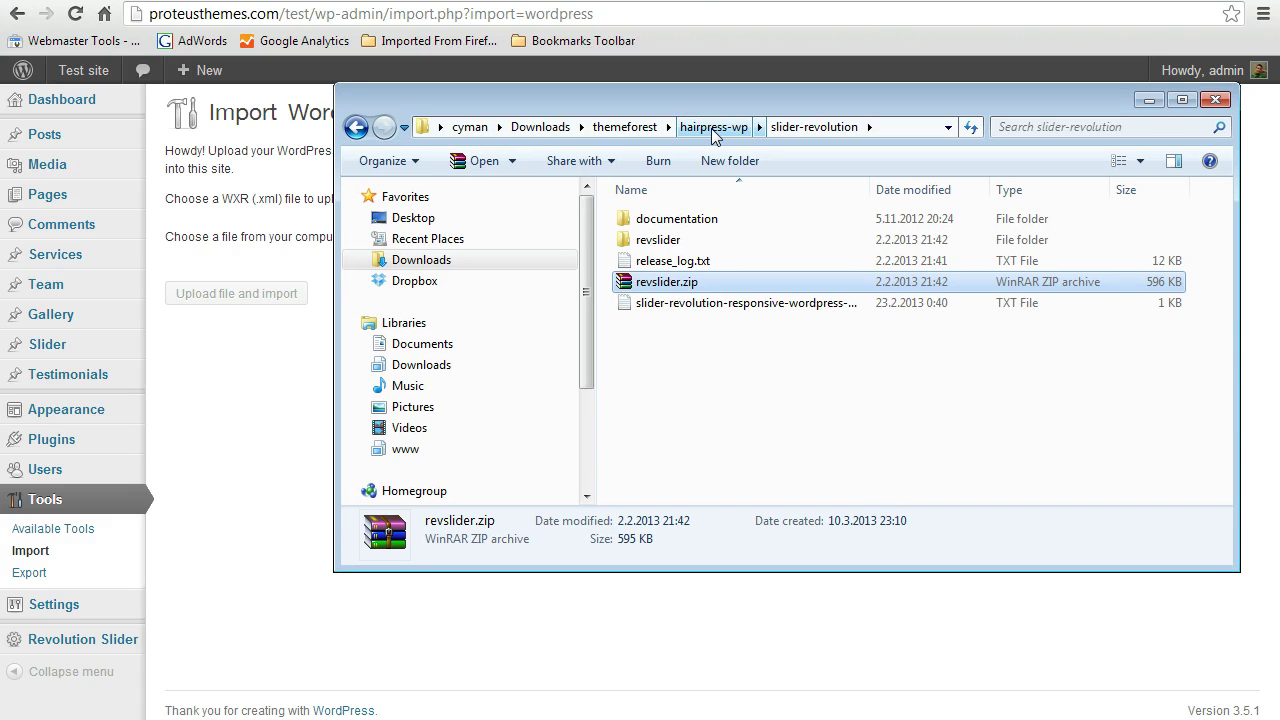
{"action": "left_click", "coordinate": [714, 128]}
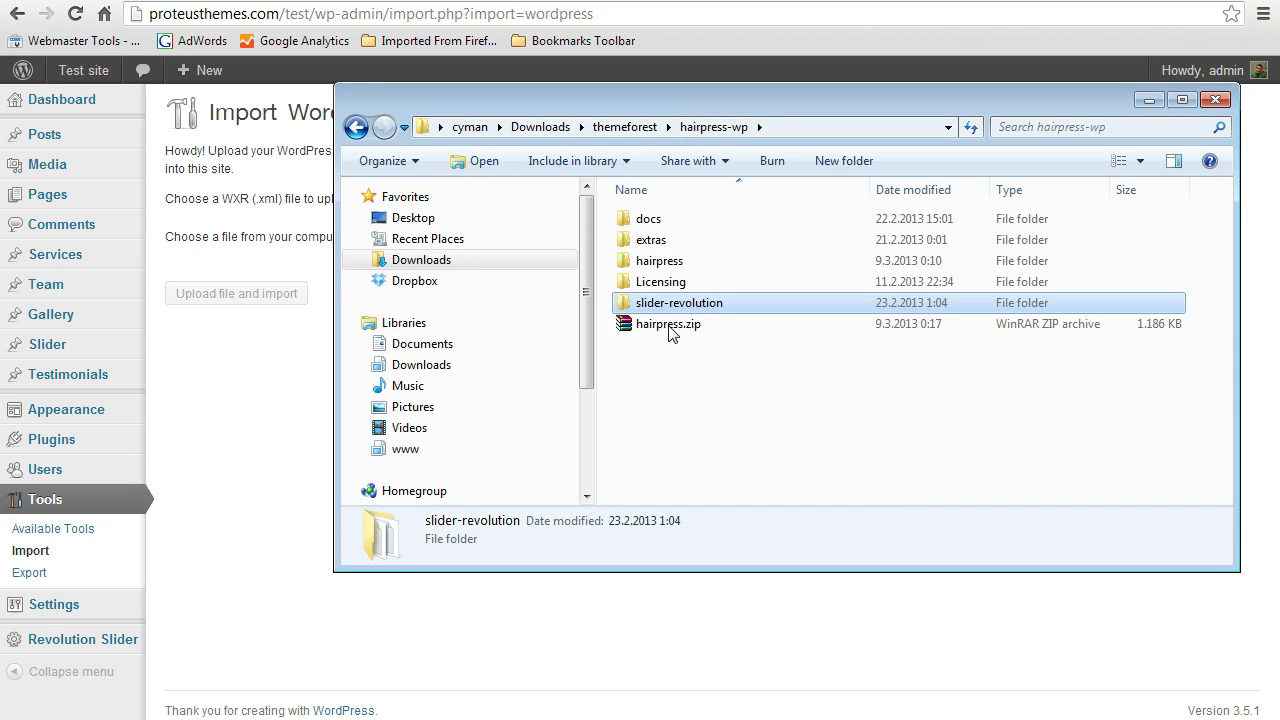
{"action": "double_click", "coordinate": [657, 240]}
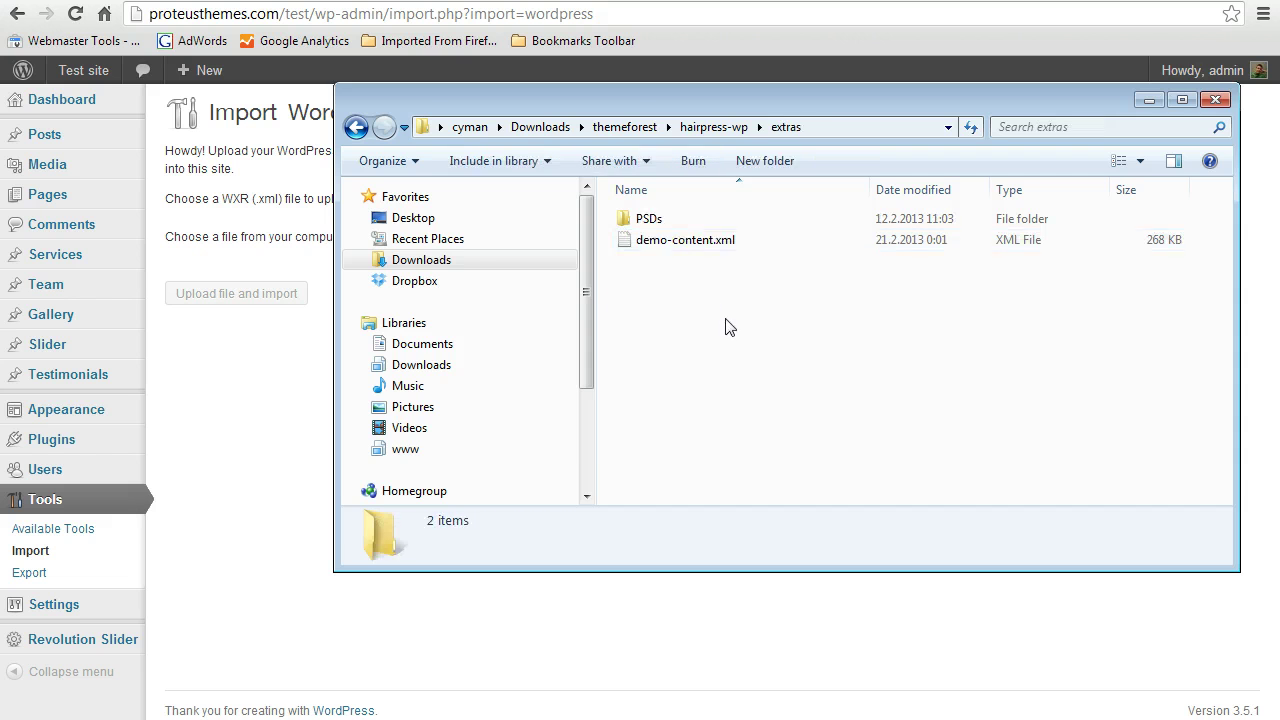
{"action": "left_click_drag", "start_coordinate": [638, 107], "coordinate": [896, 161]}
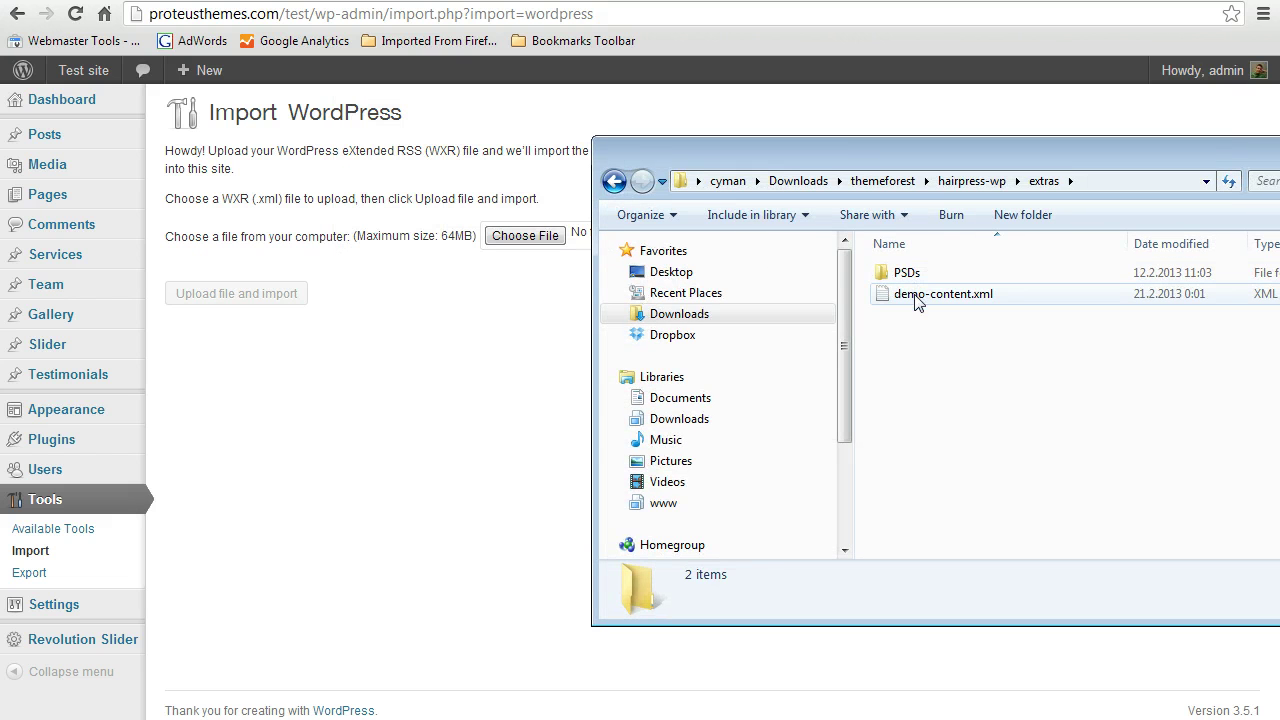
{"action": "left_click_drag", "start_coordinate": [918, 303], "coordinate": [546, 240]}
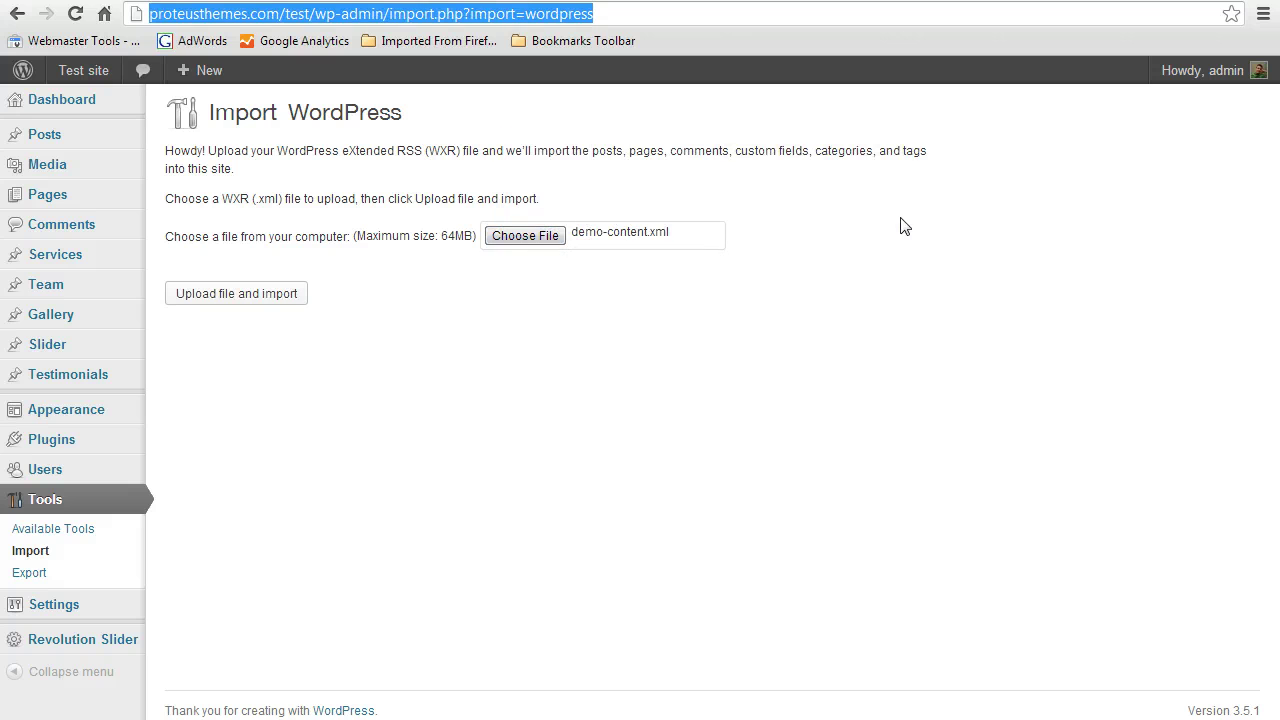
Import demo-content.xml, assigning posts to admin and downloading file attachments
{"action": "left_click", "coordinate": [226, 299]}
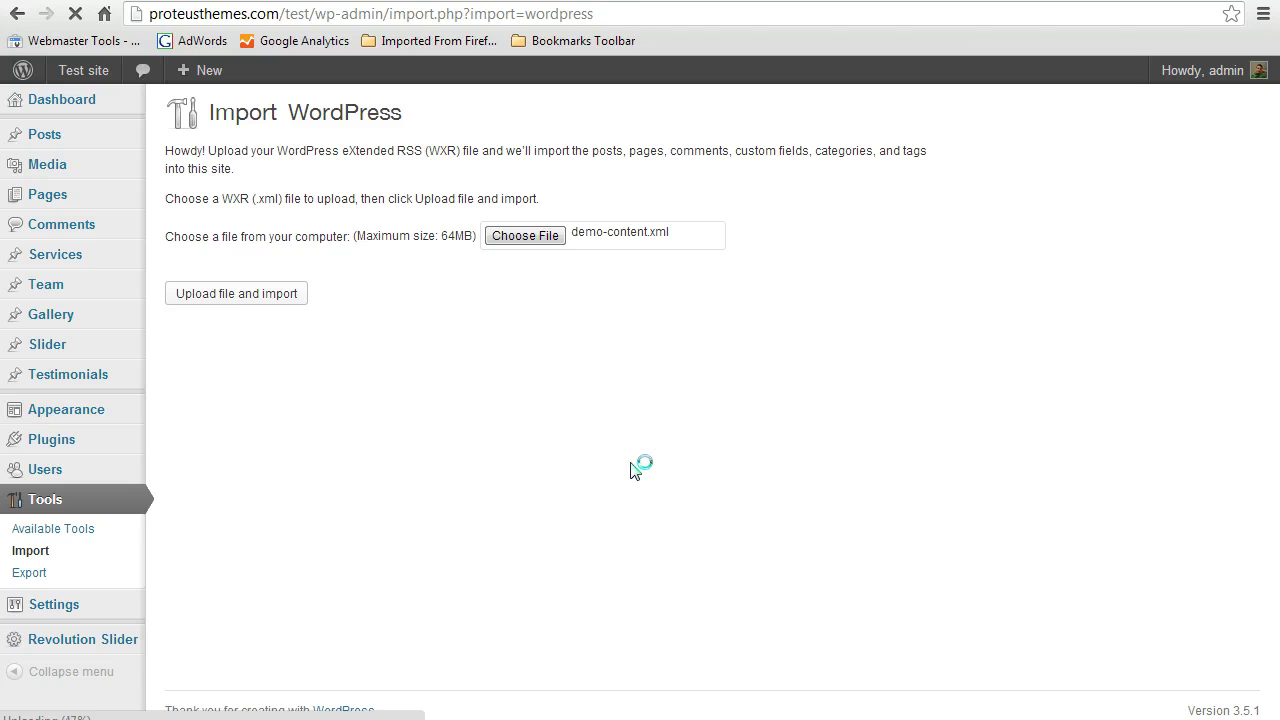
{"action": "left_click", "coordinate": [463, 301]}
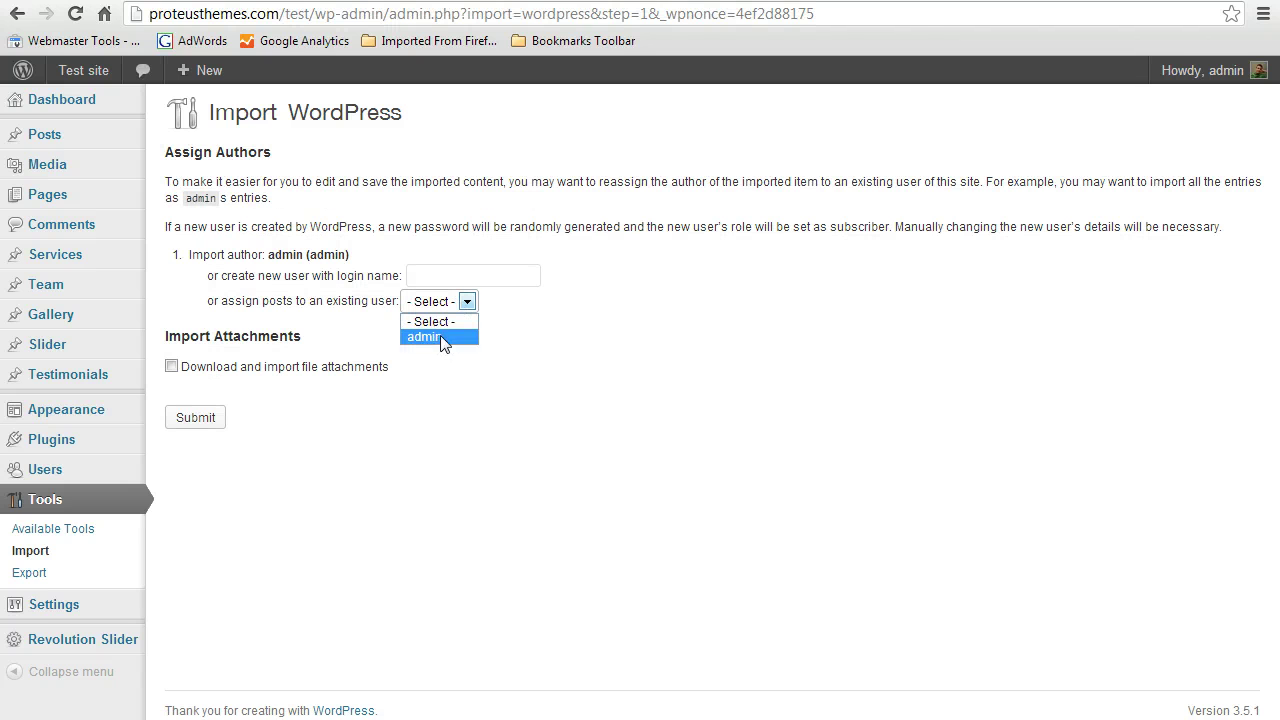
{"action": "left_click", "coordinate": [440, 337]}
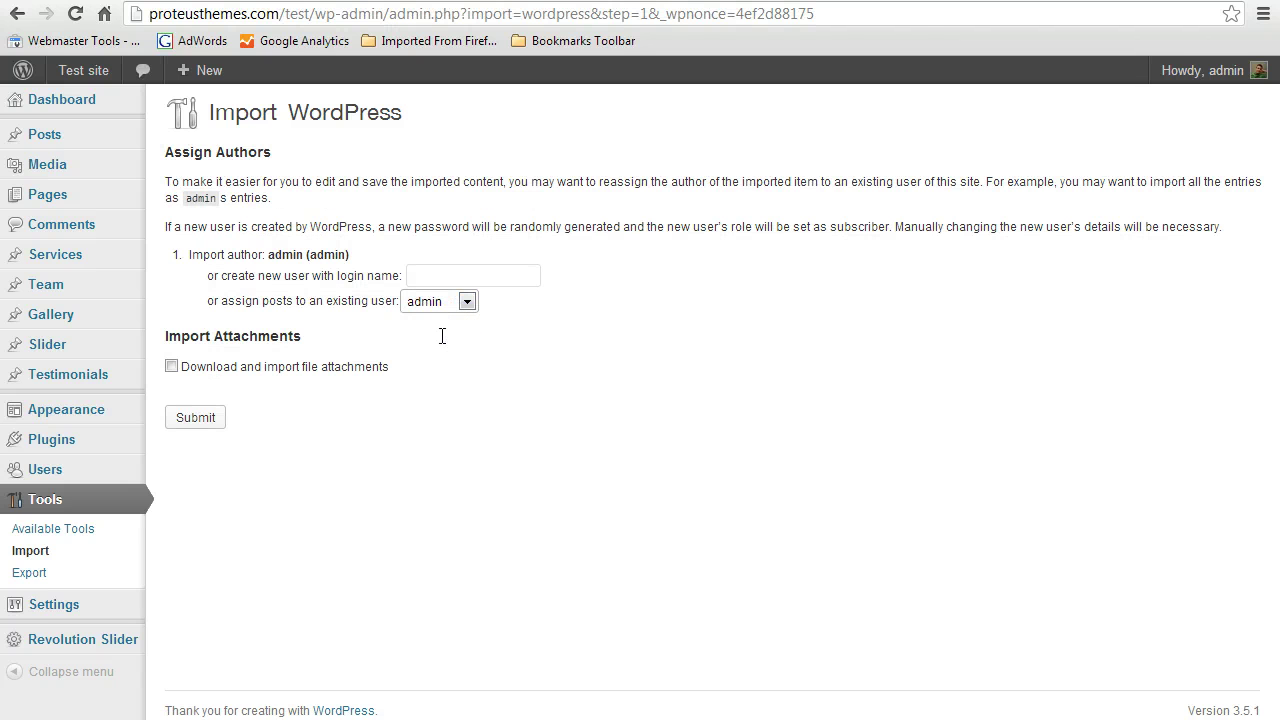
{"action": "left_click", "coordinate": [190, 367]}
{"action": "left_click", "coordinate": [196, 418]}
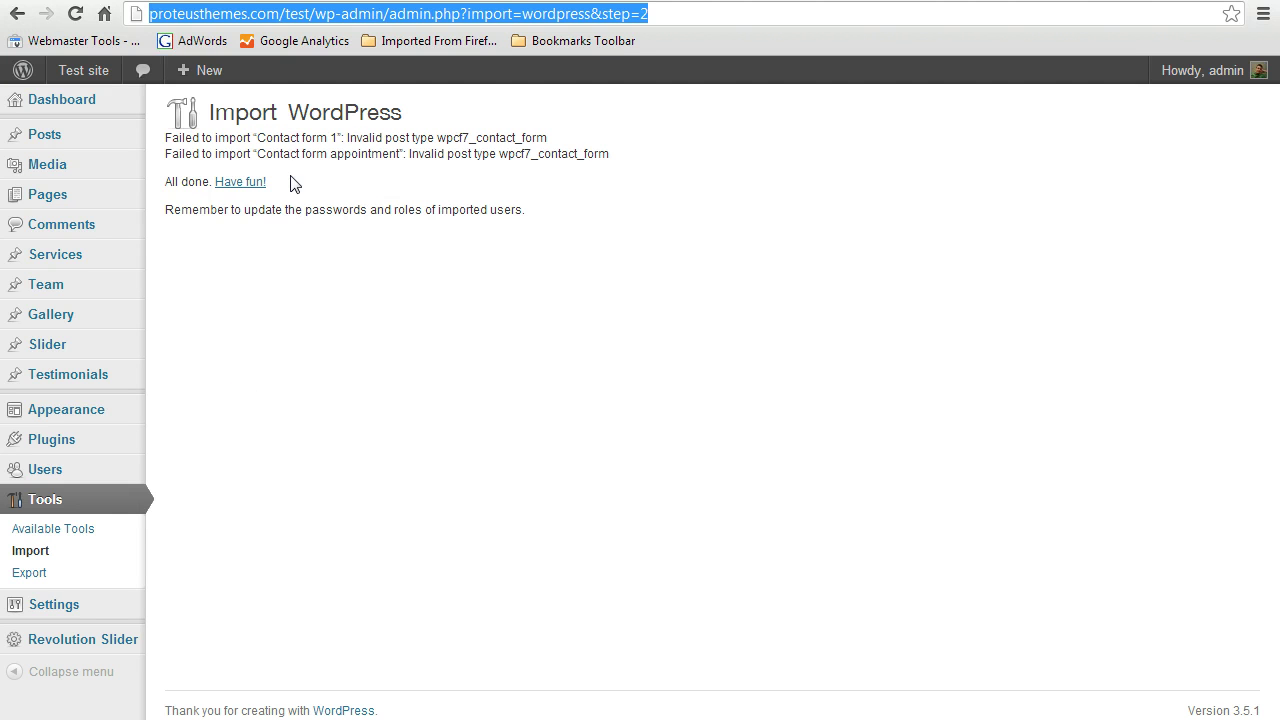
{"action": "left_click", "coordinate": [83, 74]}
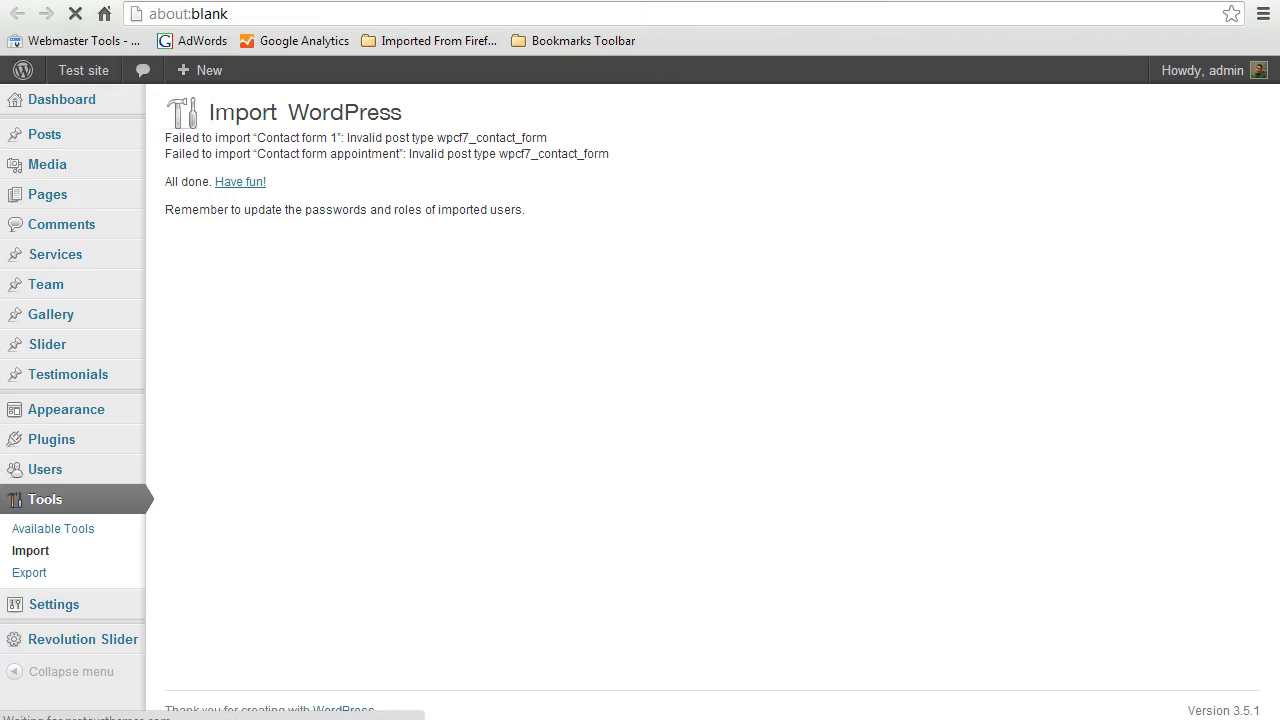
{"action": "scroll", "coordinate": [810, 367], "scroll_direction": "down", "scroll_amount": 3}
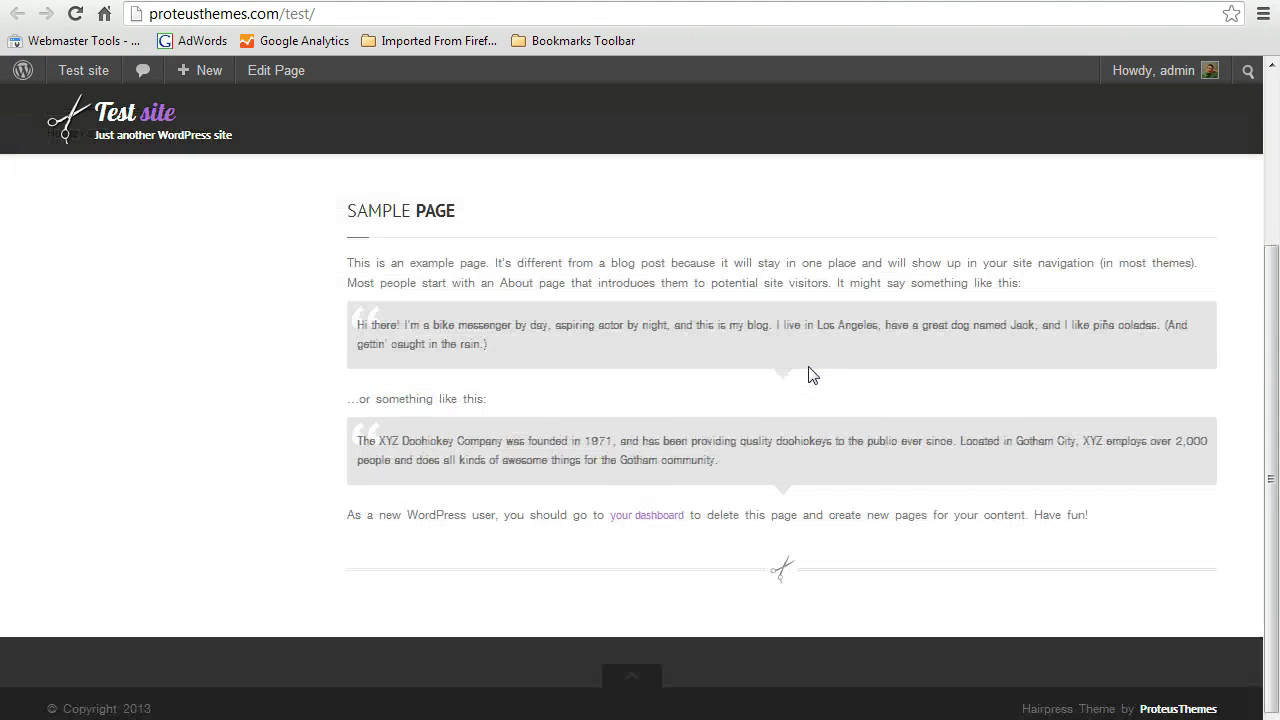
{"action": "scroll", "coordinate": [810, 372], "scroll_direction": "up", "scroll_amount": 3}
{"action": "scroll", "coordinate": [734, 434], "scroll_direction": "down", "scroll_amount": 3}
{"action": "scroll", "coordinate": [720, 443], "scroll_direction": "up", "scroll_amount": 3}
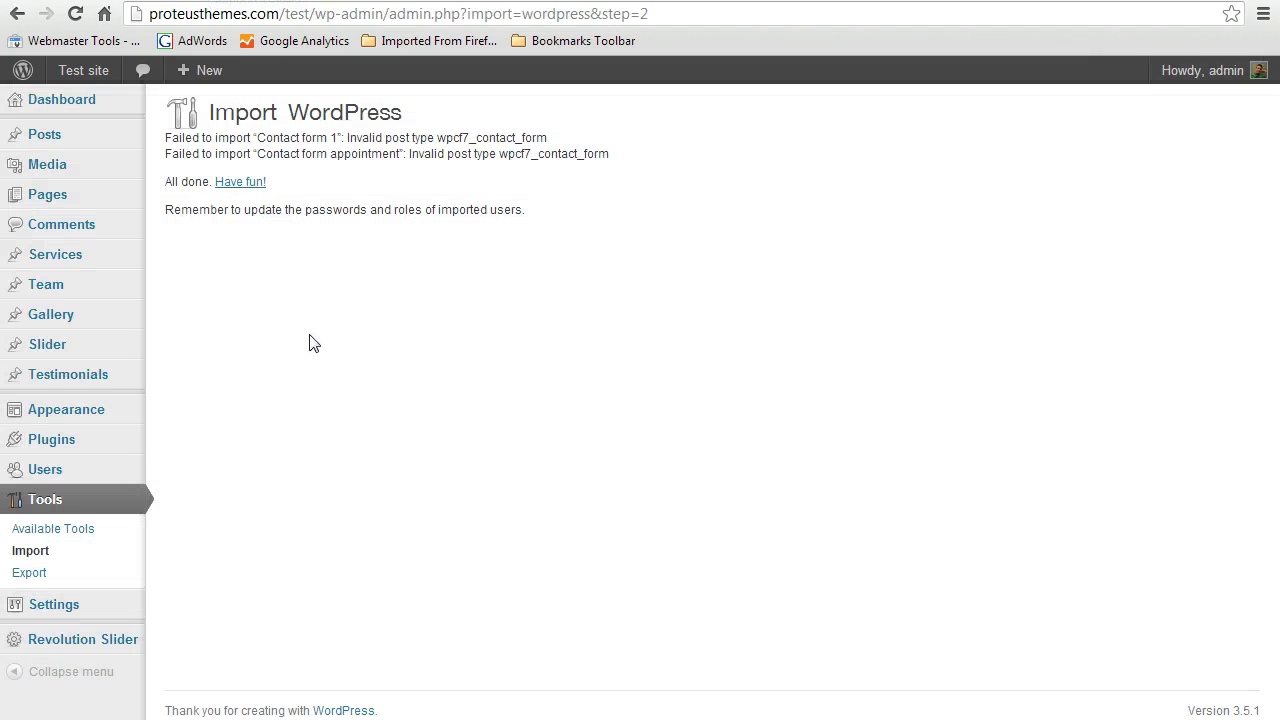
Go to Posts > All Posts to review the imported demo posts
{"action": "mouse_move", "coordinate": [44, 134]}
{"action": "left_click", "coordinate": [180, 134]}
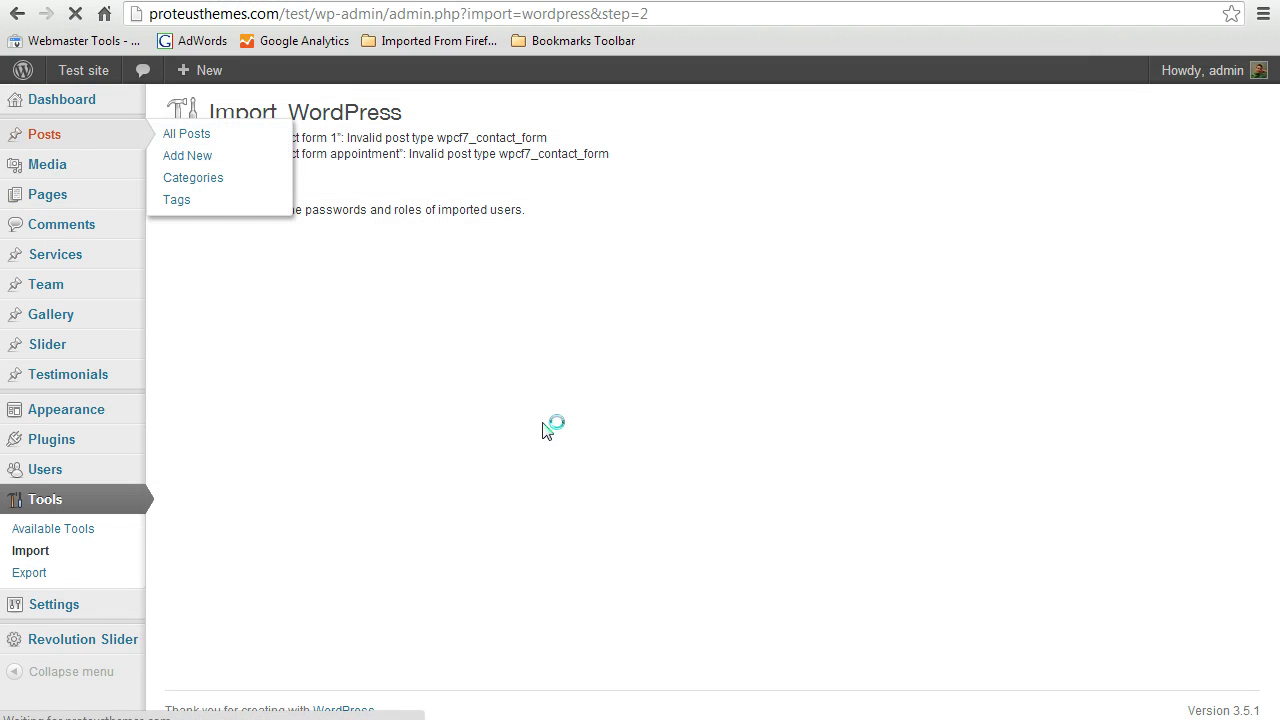